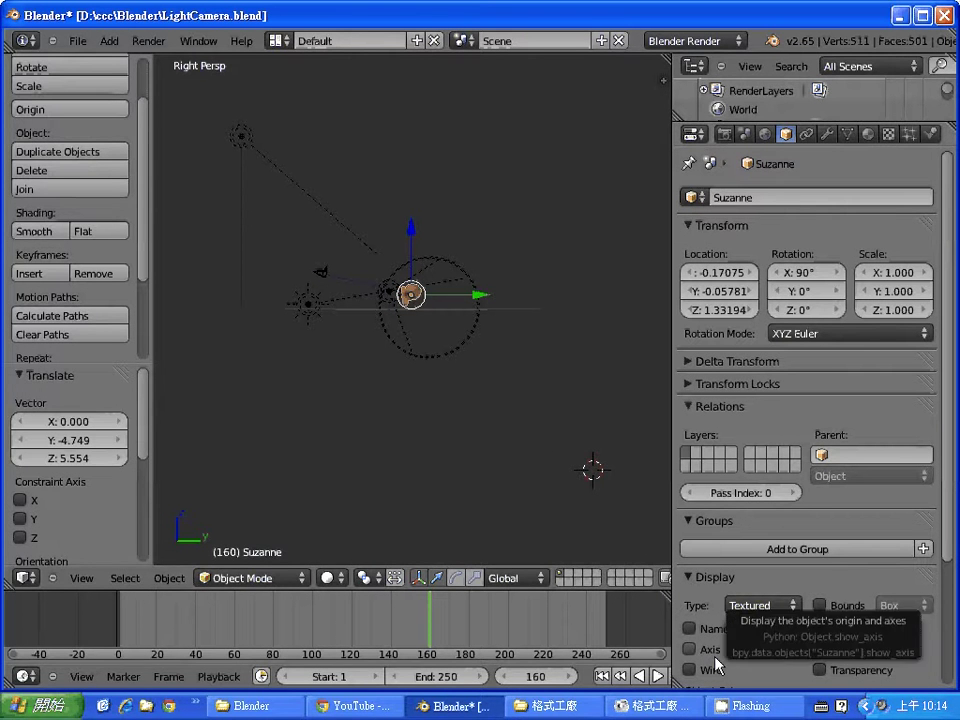
Step: Place the 3D cursor above the scene and select Camera.001, then Suzanne
click(494, 453)
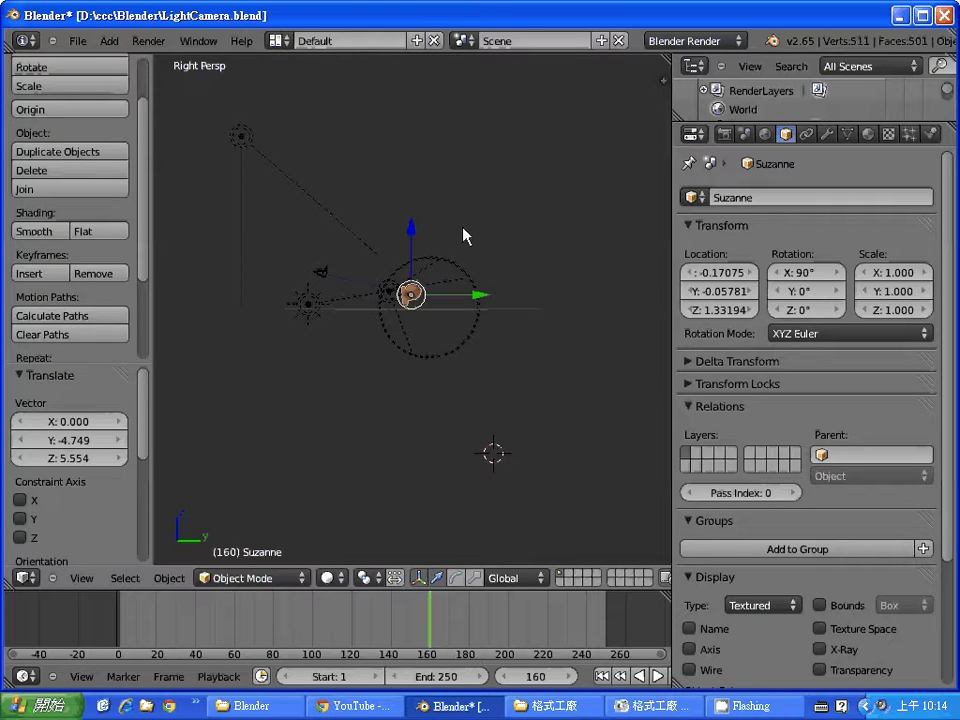
click(491, 202)
right_click(324, 280)
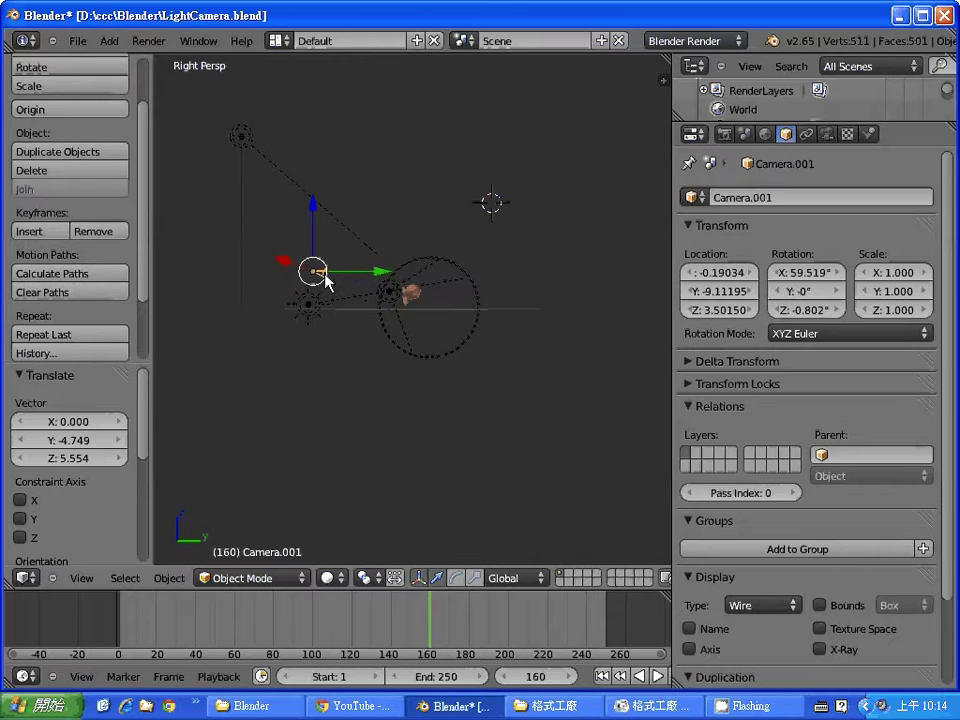
right_click(415, 297)
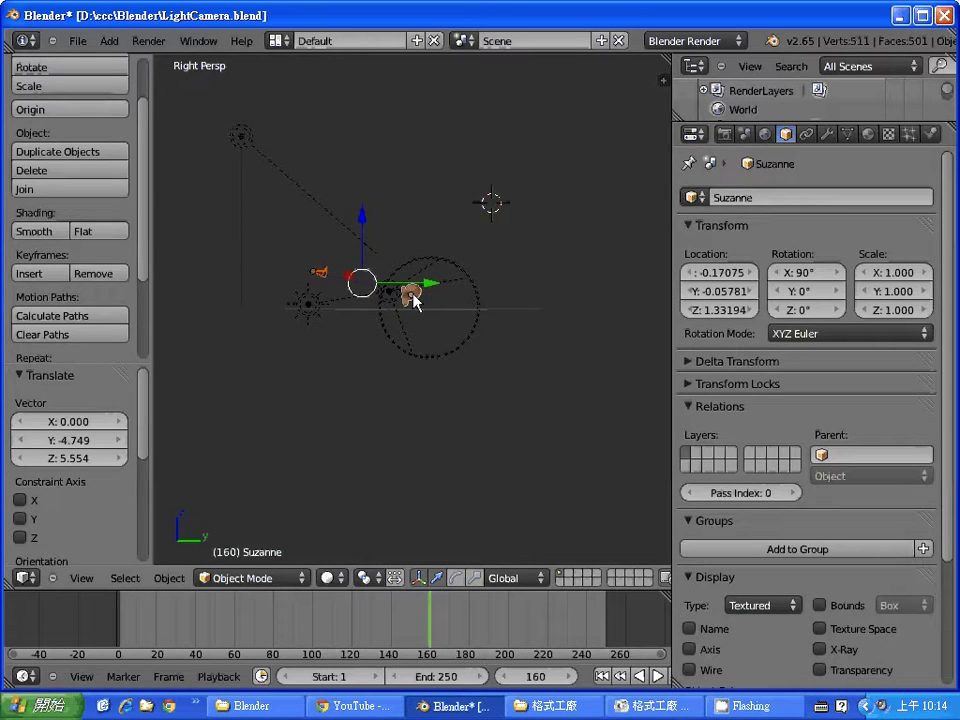
Step: Clear Suzanne's tracking and move Camera.001 higher and further back
key(alt+t)
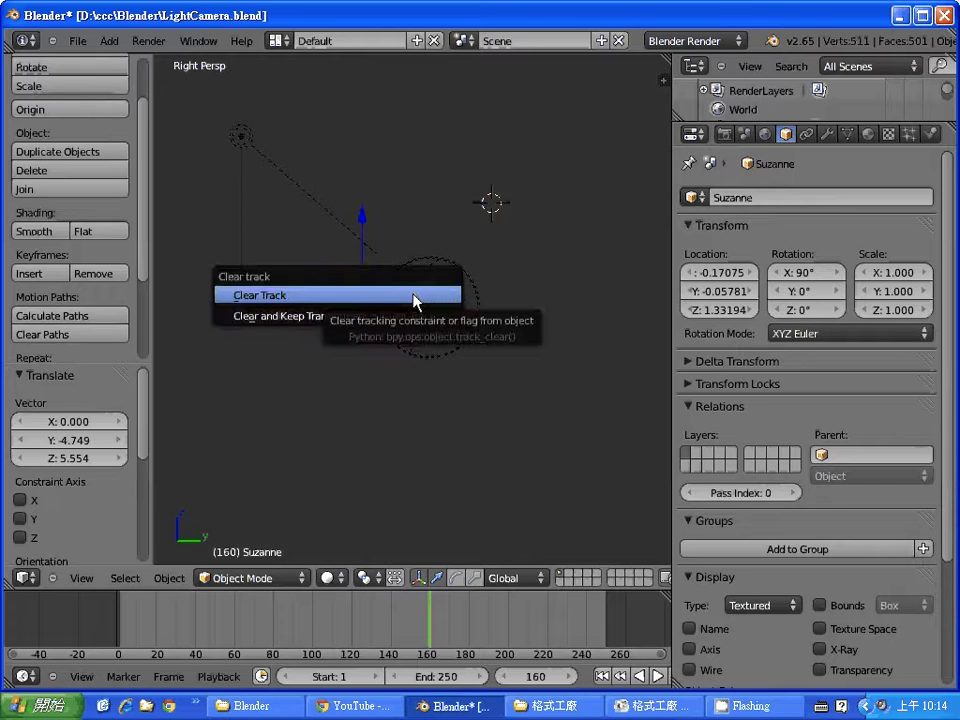
click(418, 296)
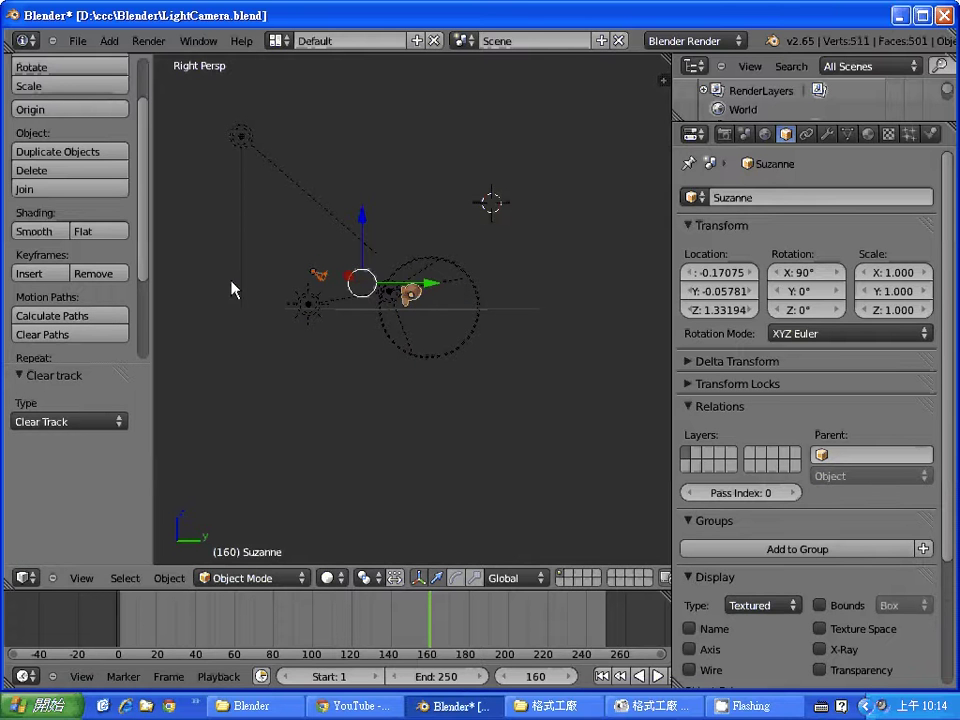
right_click(316, 281)
key(g)
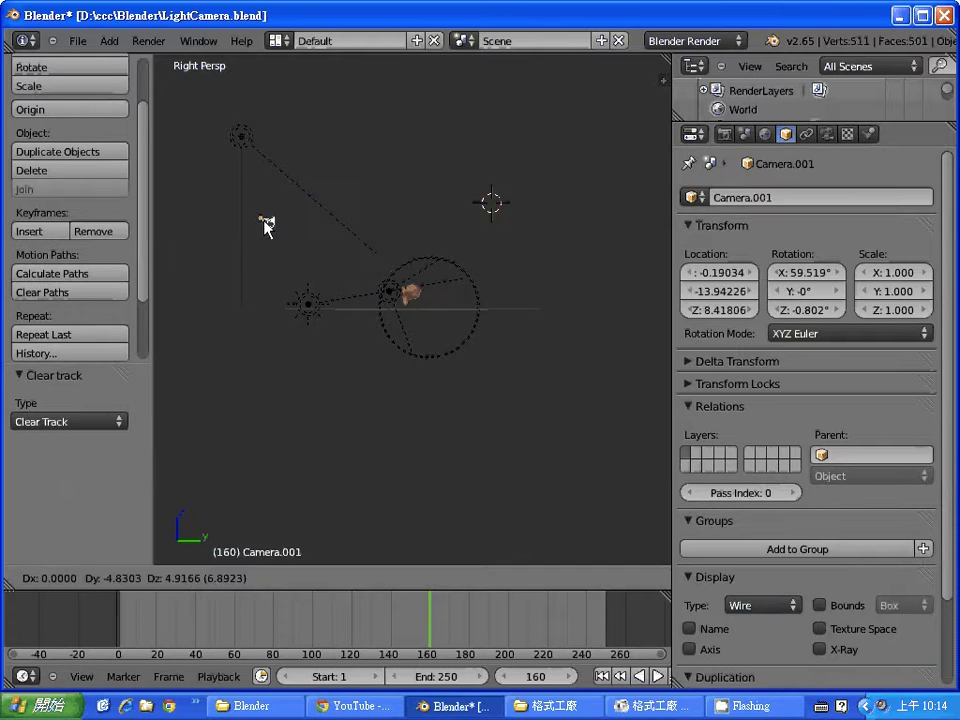
click(265, 225)
Step: Tilt Camera.001 by about -18° and pan the view down and right
key(r)
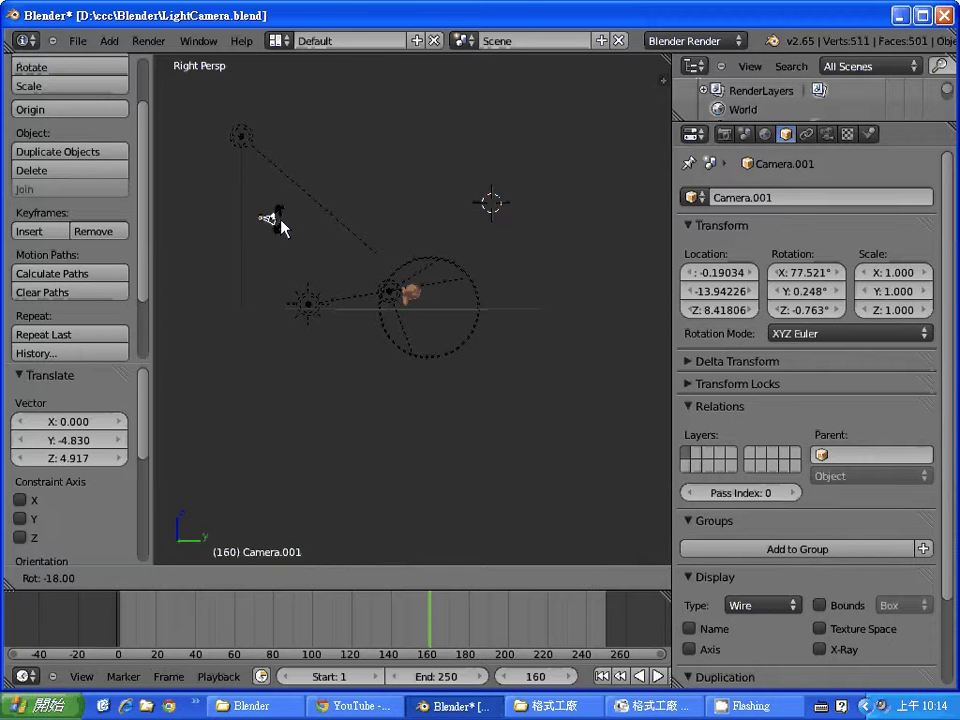
click(275, 215)
scroll(302, 244, up, 4)
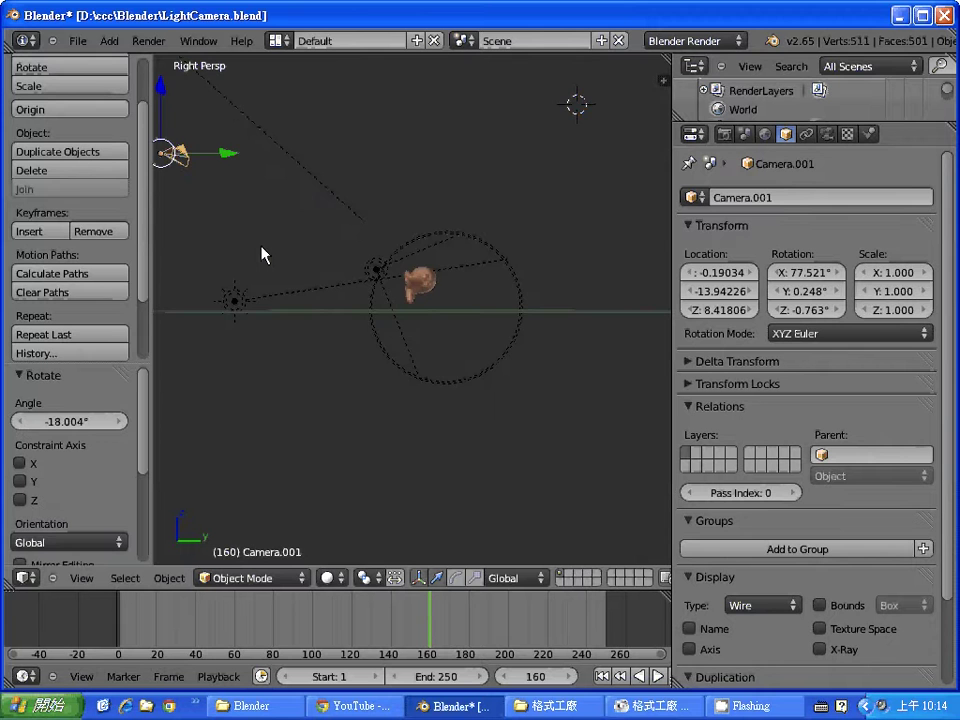
shift+middle_drag(262, 254, 408, 334)
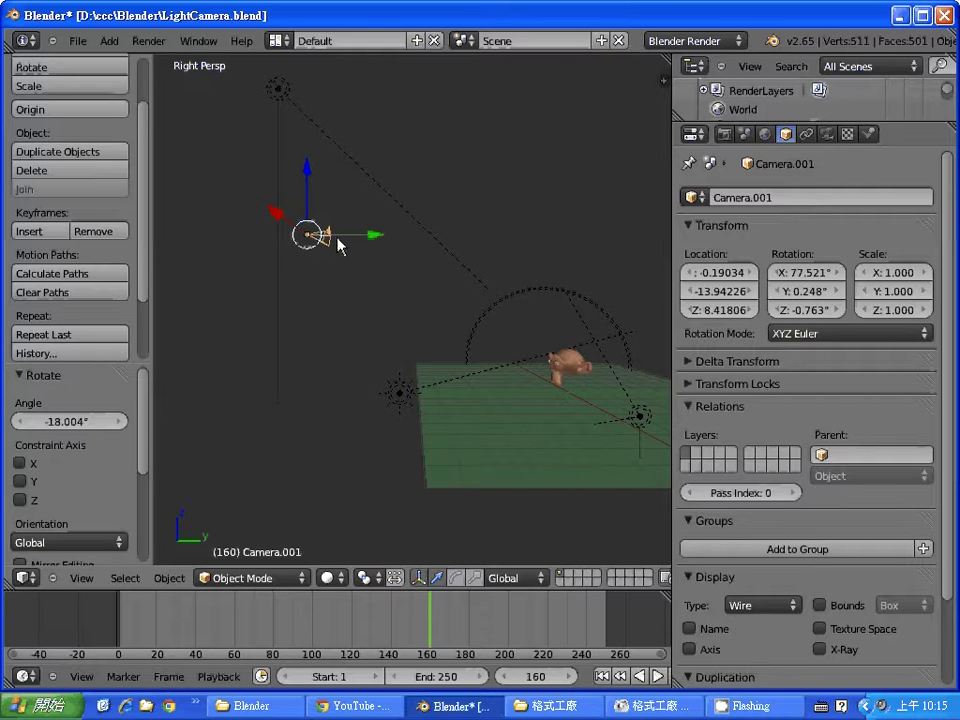
Step: Rotate Camera.001 further, then give it a Track To constraint aimed at Suzanne
key(r)
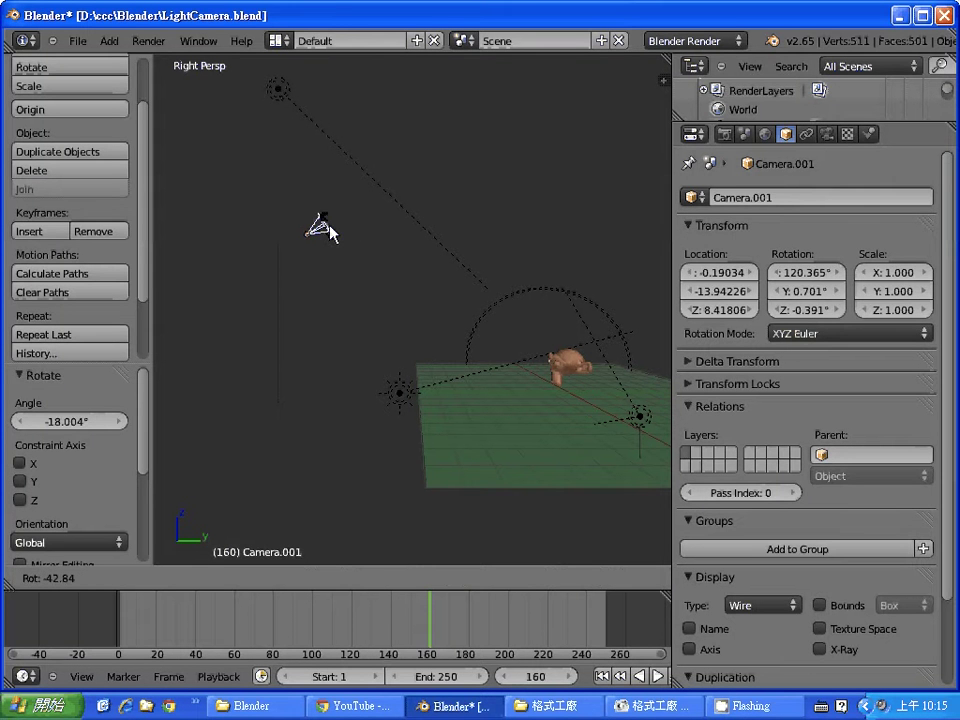
click(330, 228)
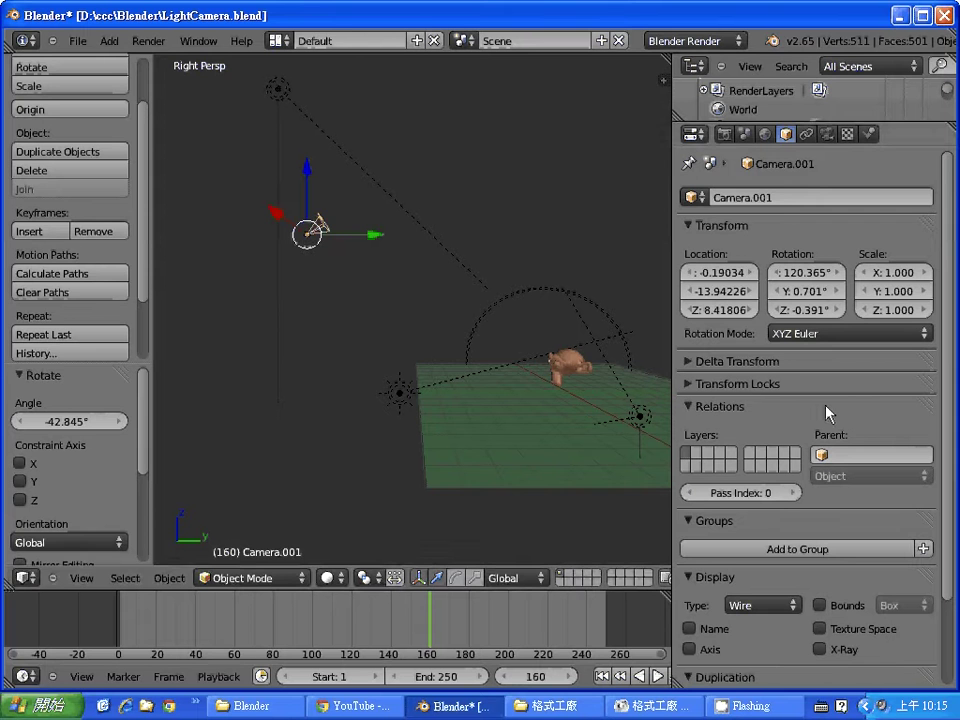
right_click(577, 376)
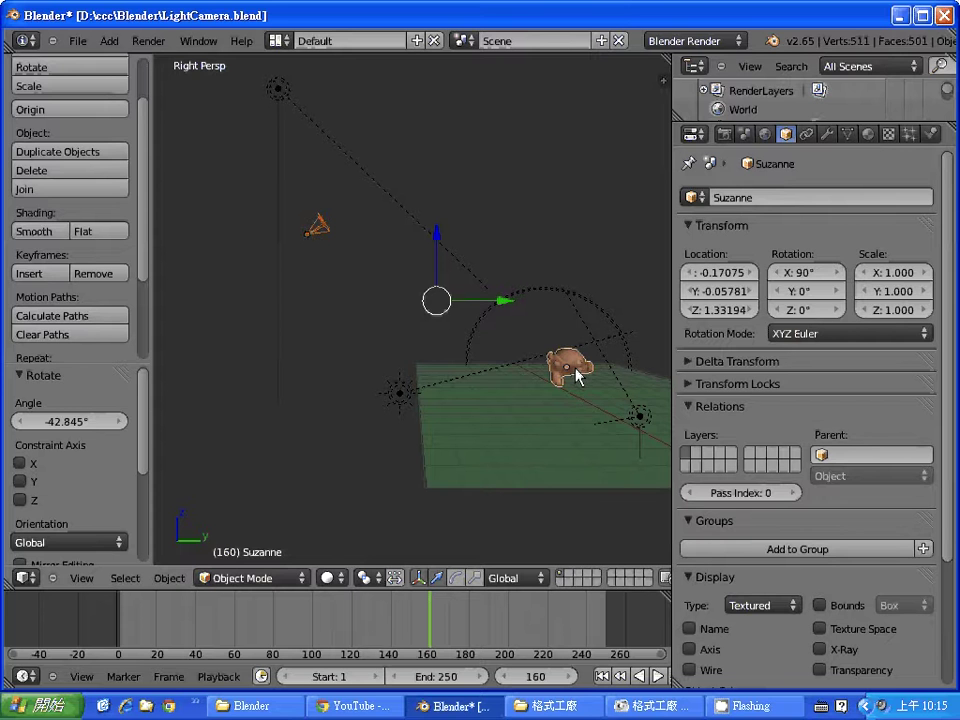
key(ctrl+t)
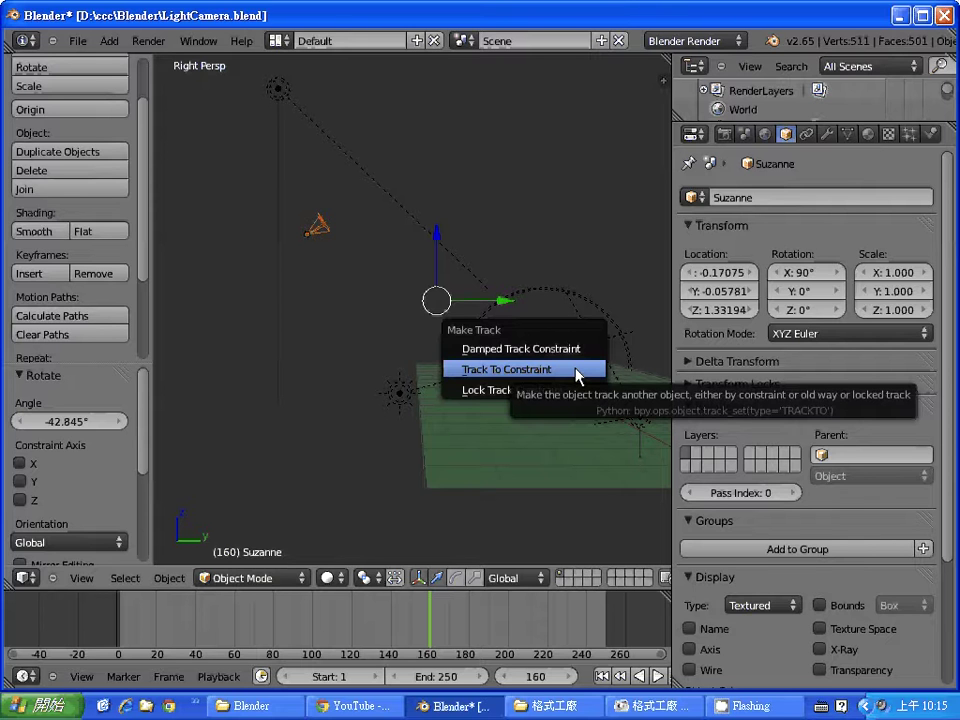
click(577, 377)
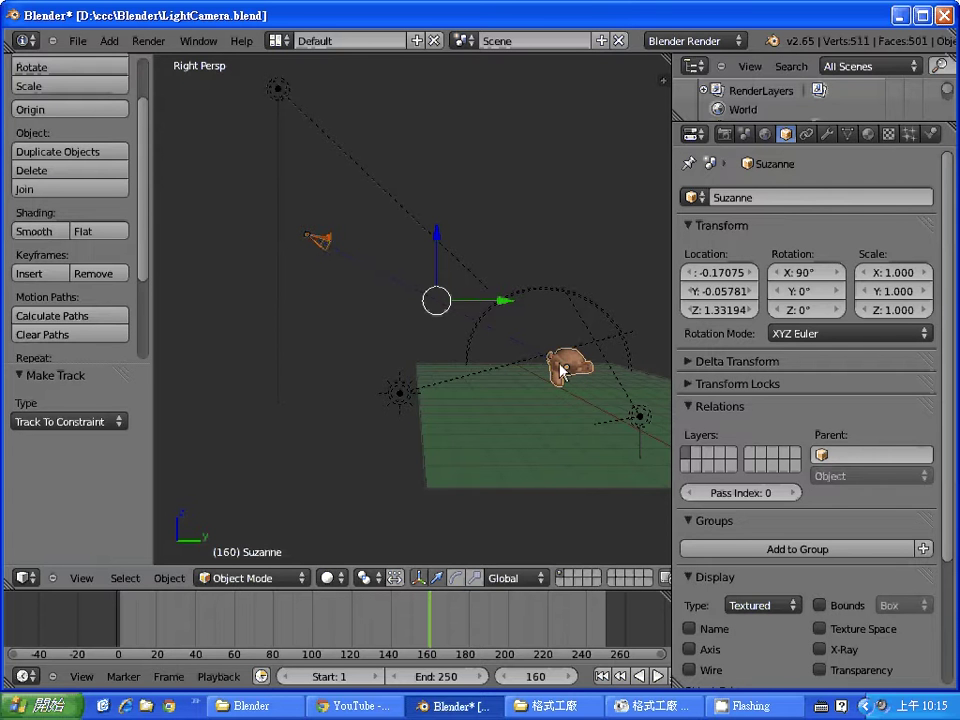
Step: Switch to Top view and nudge the green plane slightly
click(85, 578)
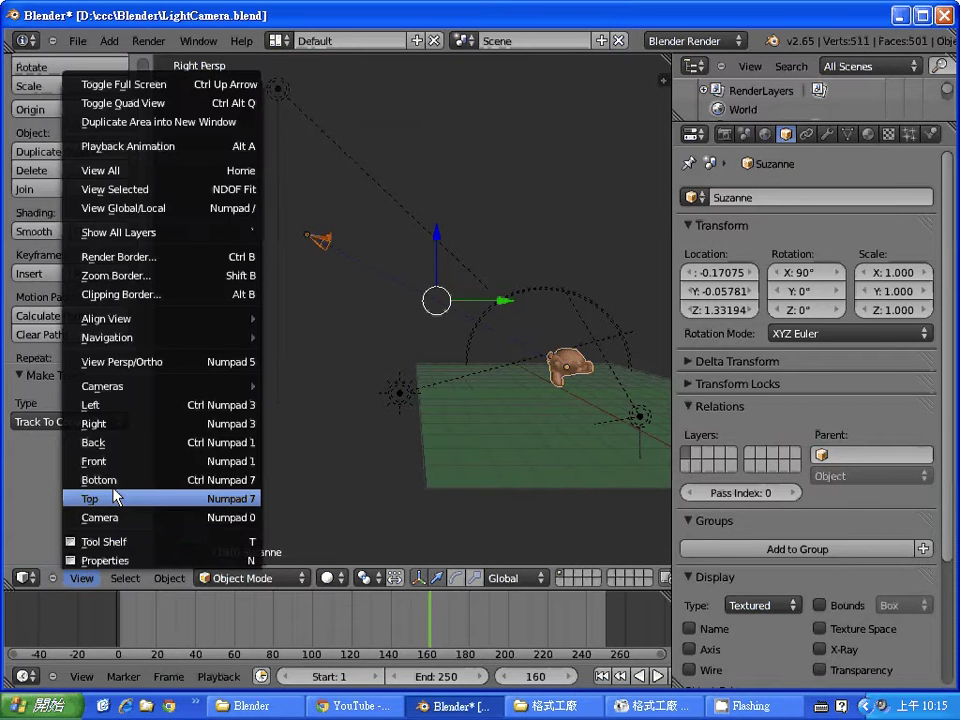
click(119, 500)
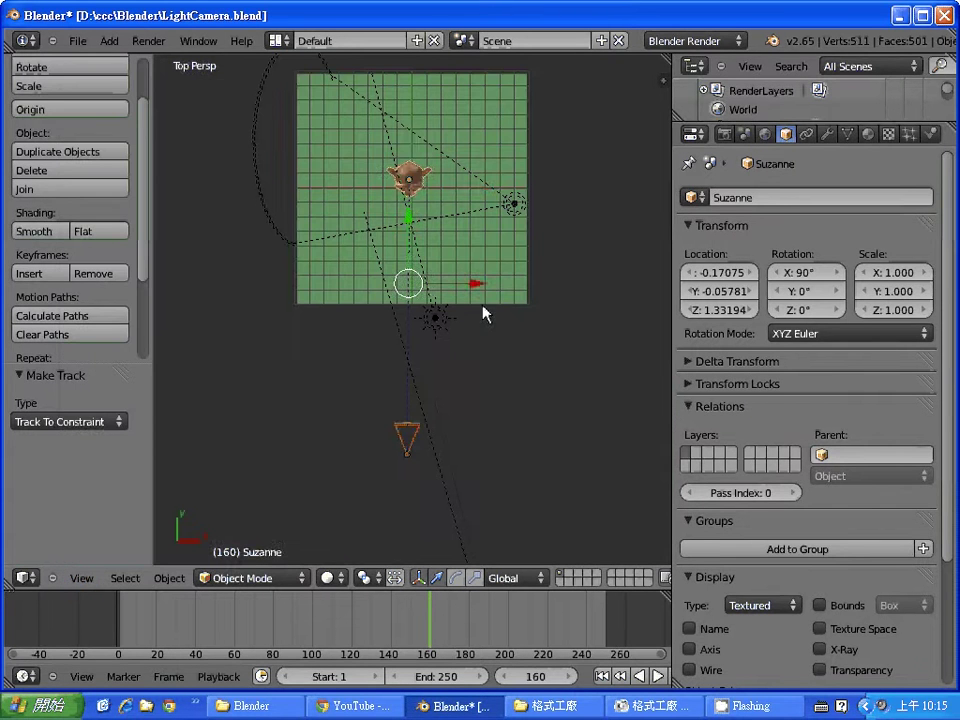
right_click(415, 182)
key(g)
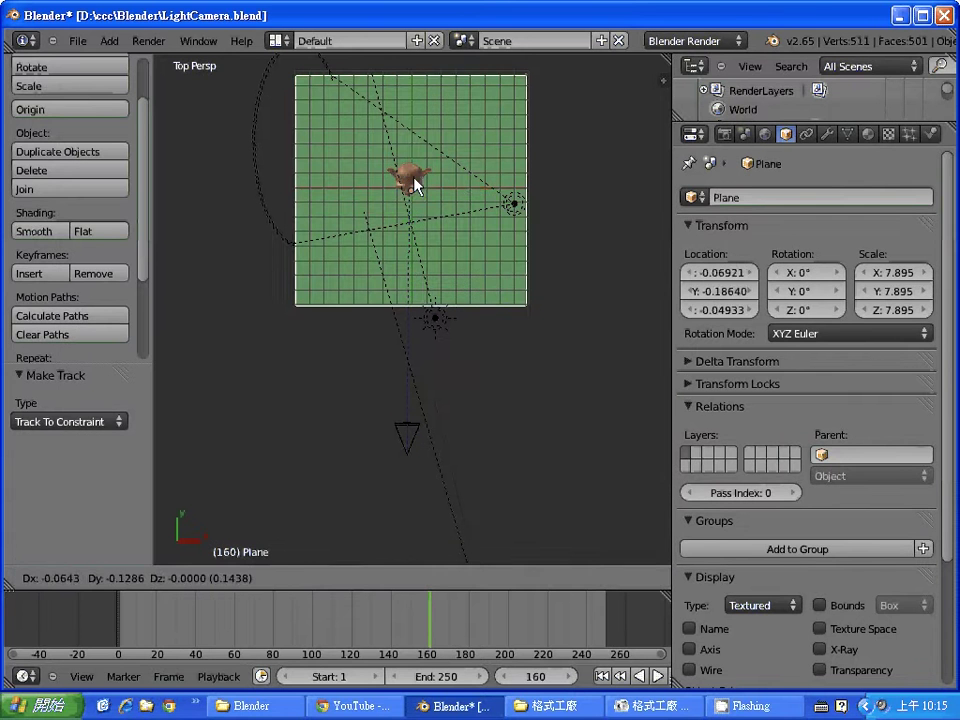
click(415, 182)
Step: Move Suzanne twice to settle her near the plane's centre
right_click(418, 181)
key(g)
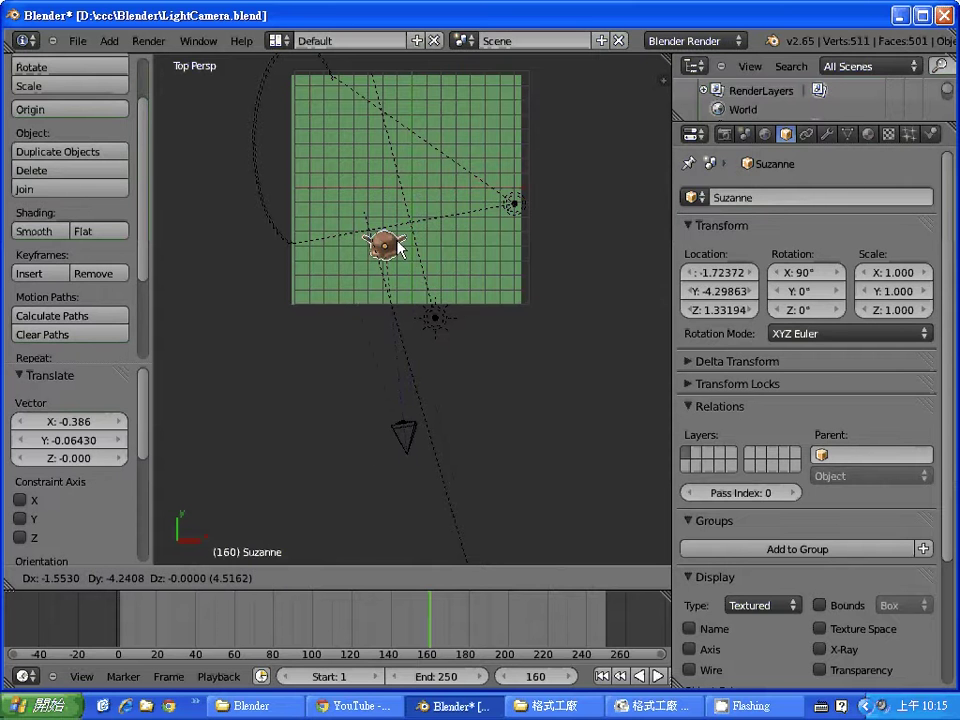
click(480, 286)
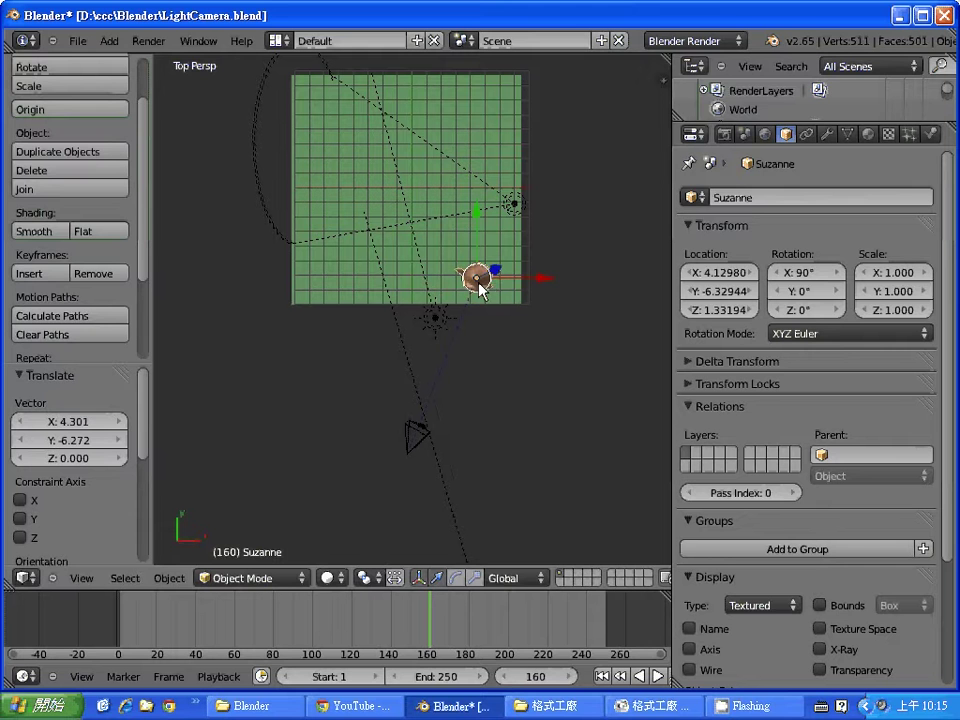
key(g)
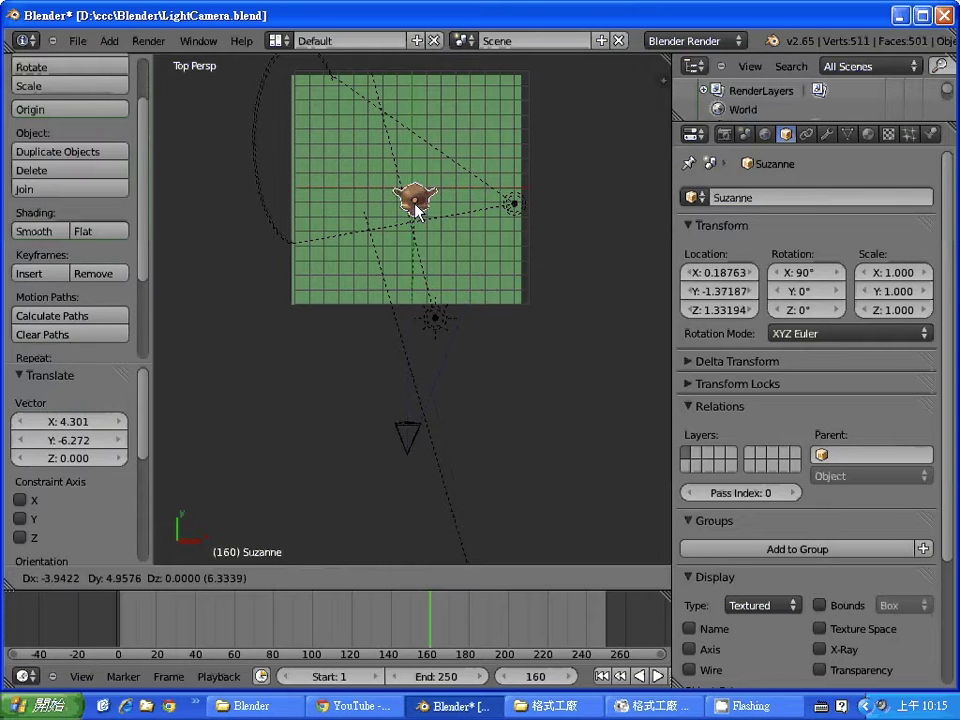
click(432, 226)
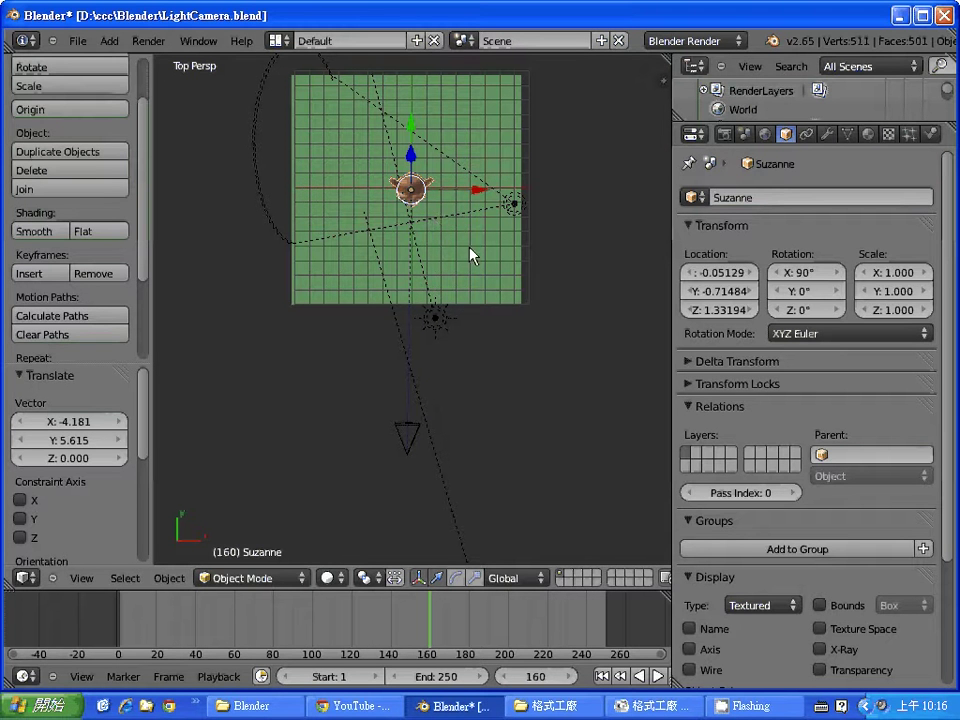
Step: Select Camera.001 and Suzanne and use Clear Track to remove the camera's tracking
right_click(412, 432)
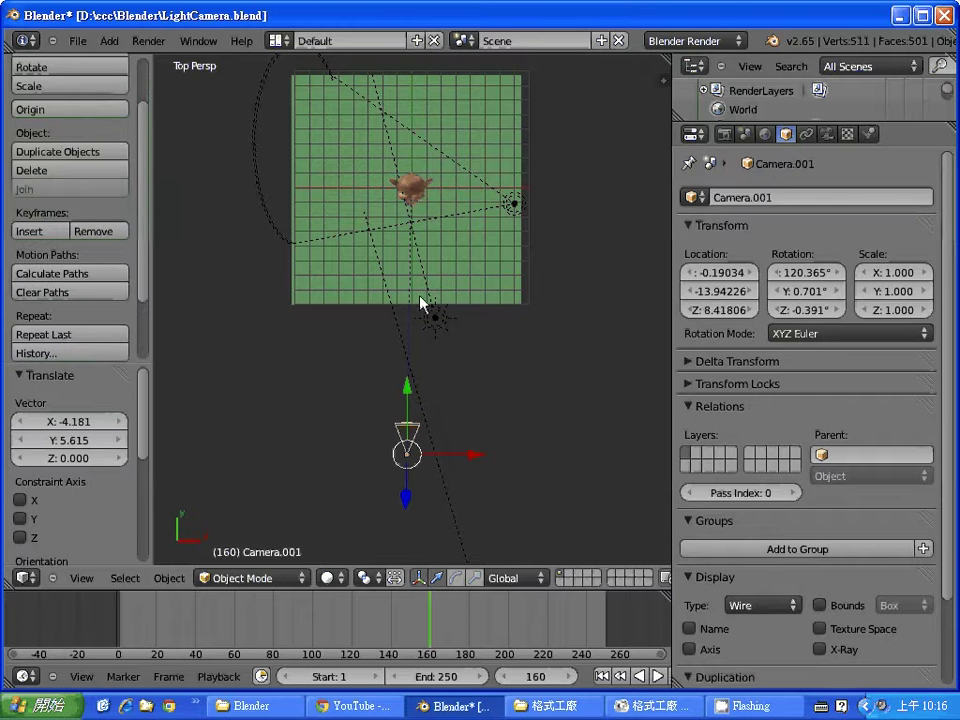
right_click(417, 188)
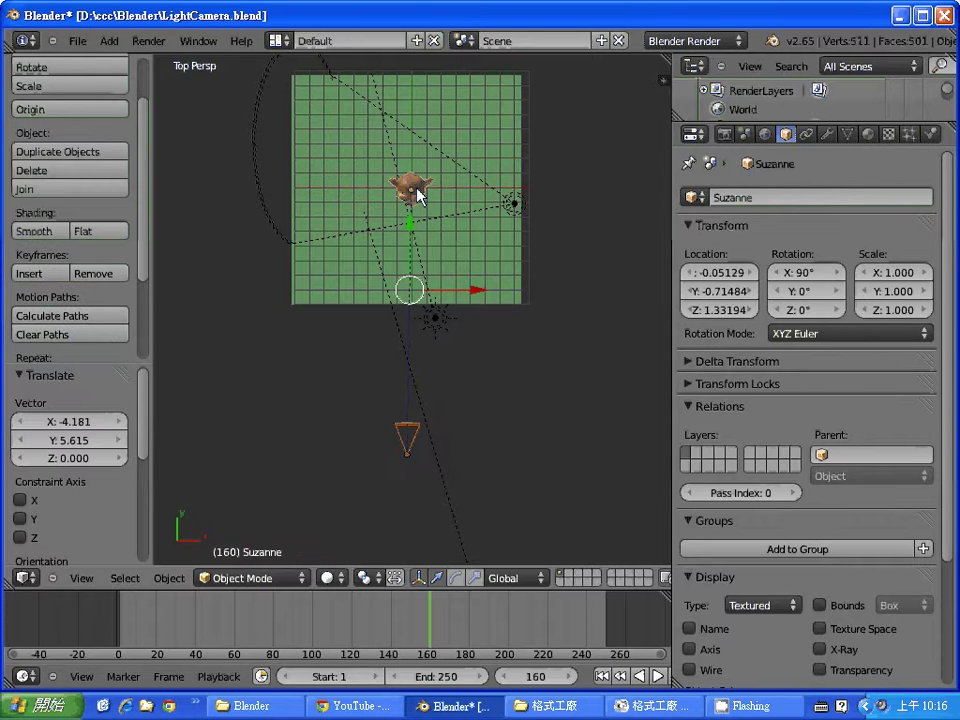
key(alt+t)
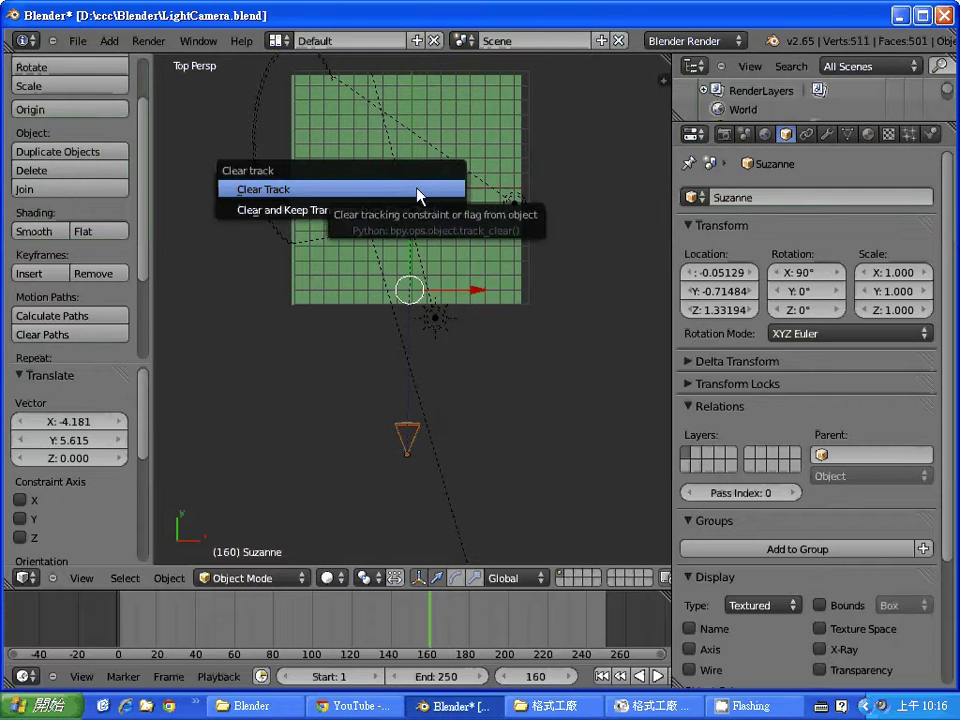
click(418, 195)
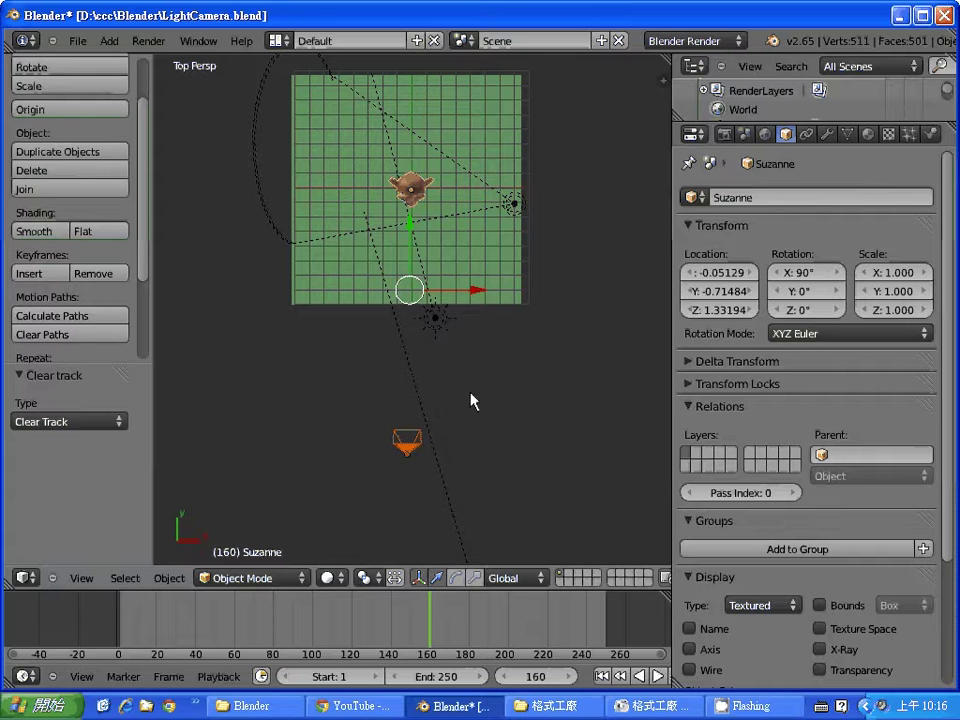
click(80, 579)
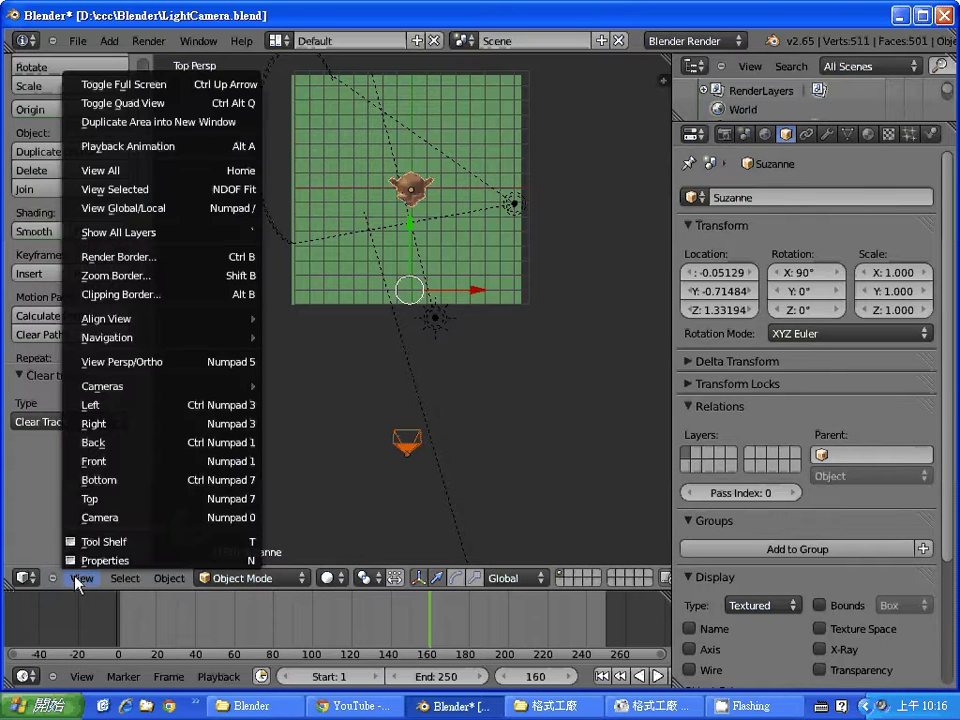
Step: Switch the viewport to the Right side view
click(145, 498)
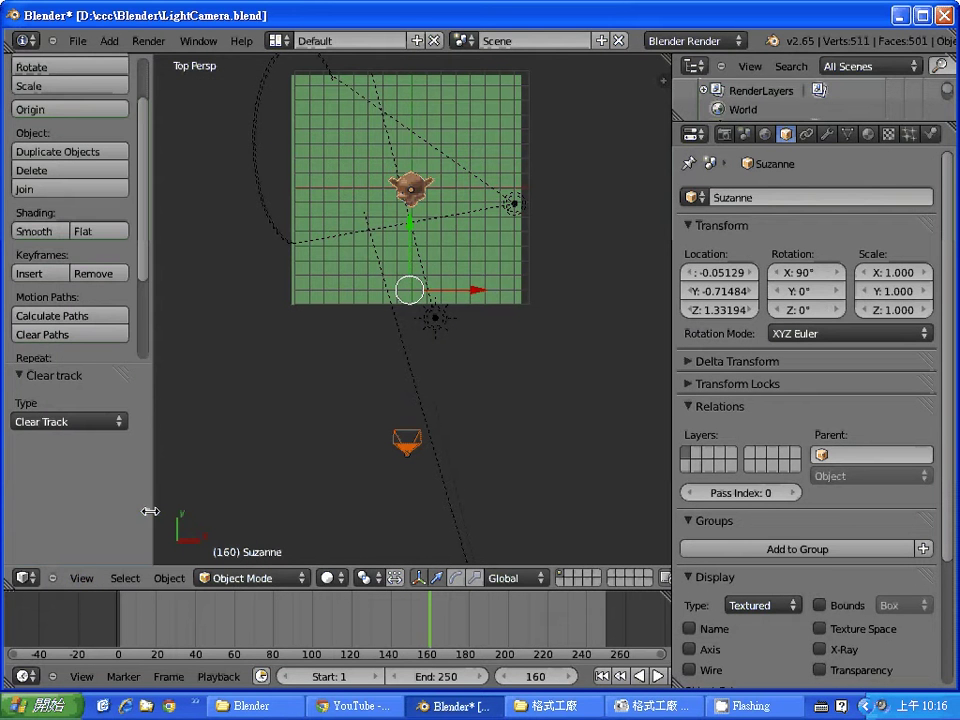
click(80, 579)
click(129, 426)
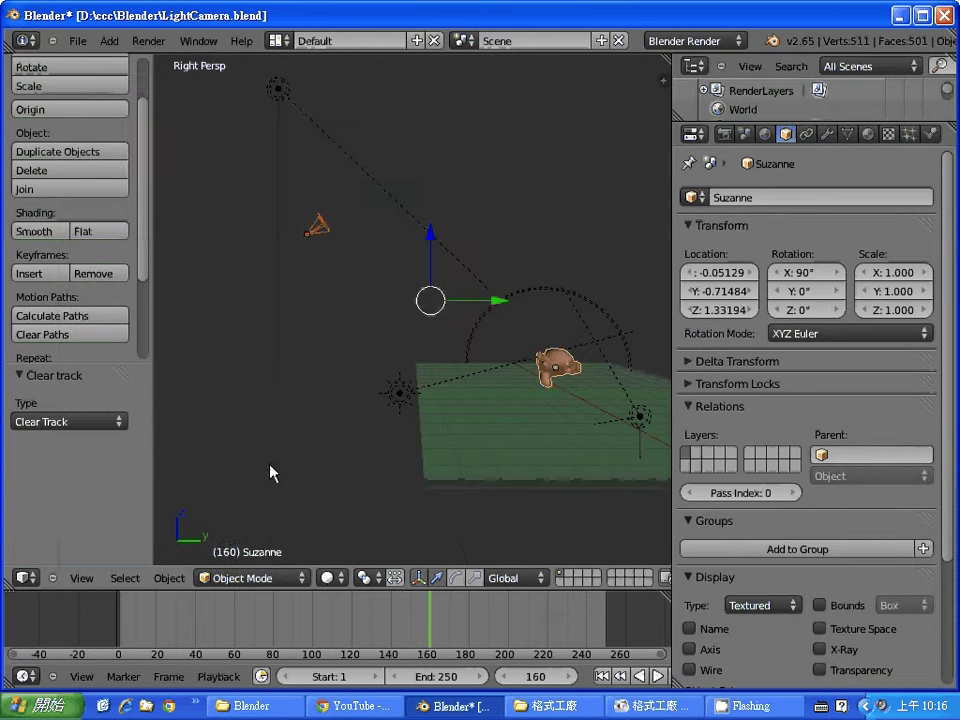
Step: Make Camera.001 track Suzanne with Track To, then clear the tracking again
shift+right_click(325, 238)
shift+right_click(570, 378)
key(ctrl+t)
click(490, 318)
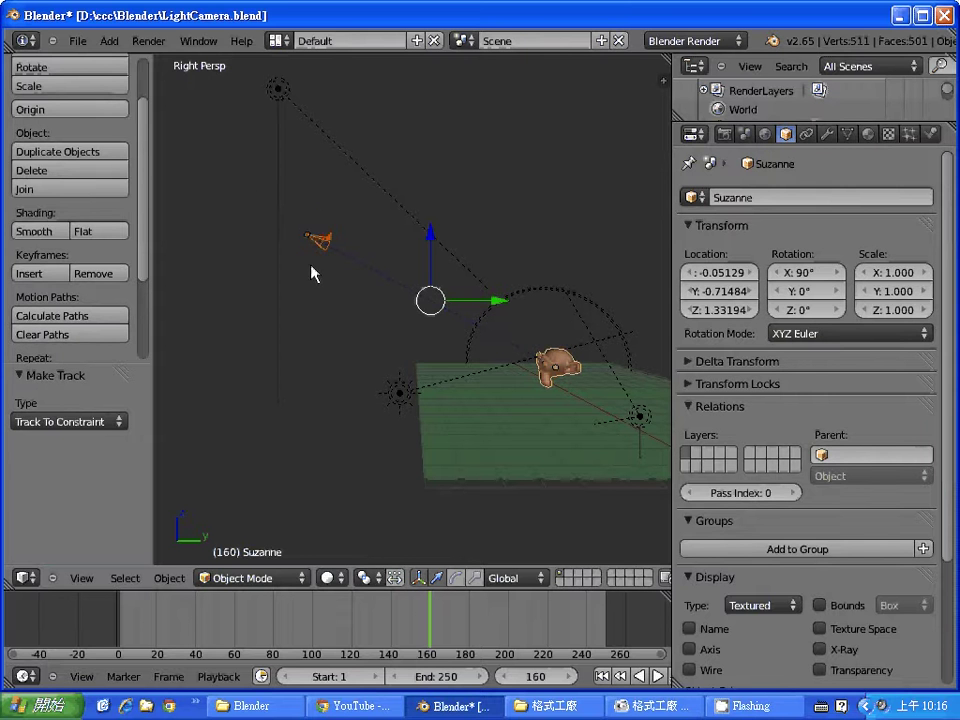
key(alt+t)
click(360, 289)
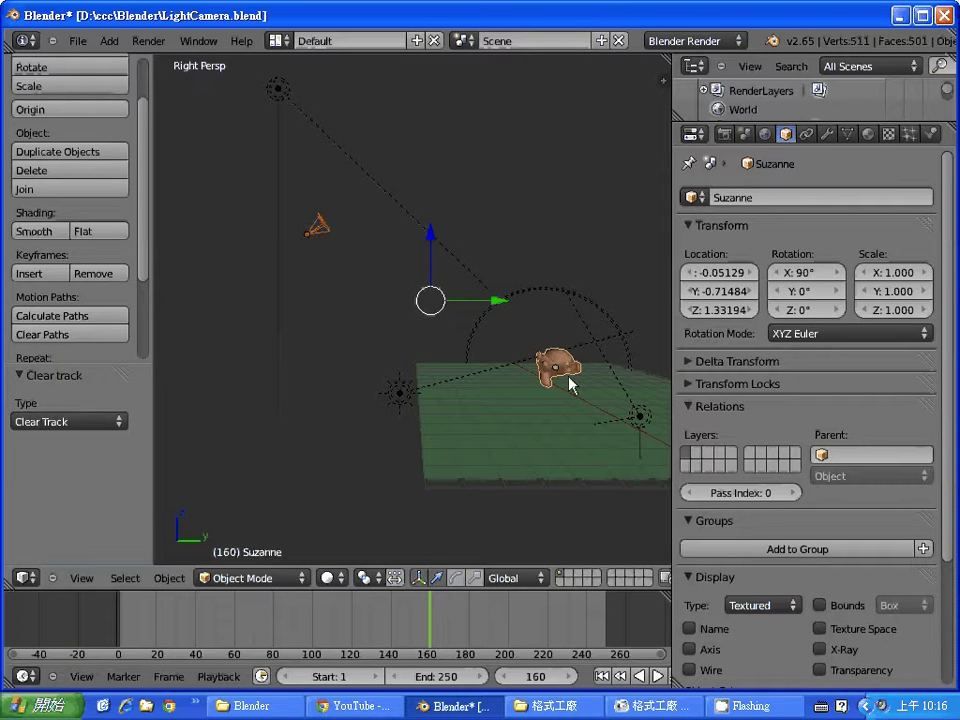
Step: Widen the 3D viewport, keep the tool shelf open and widen it slightly
drag(672, 405, 714, 402)
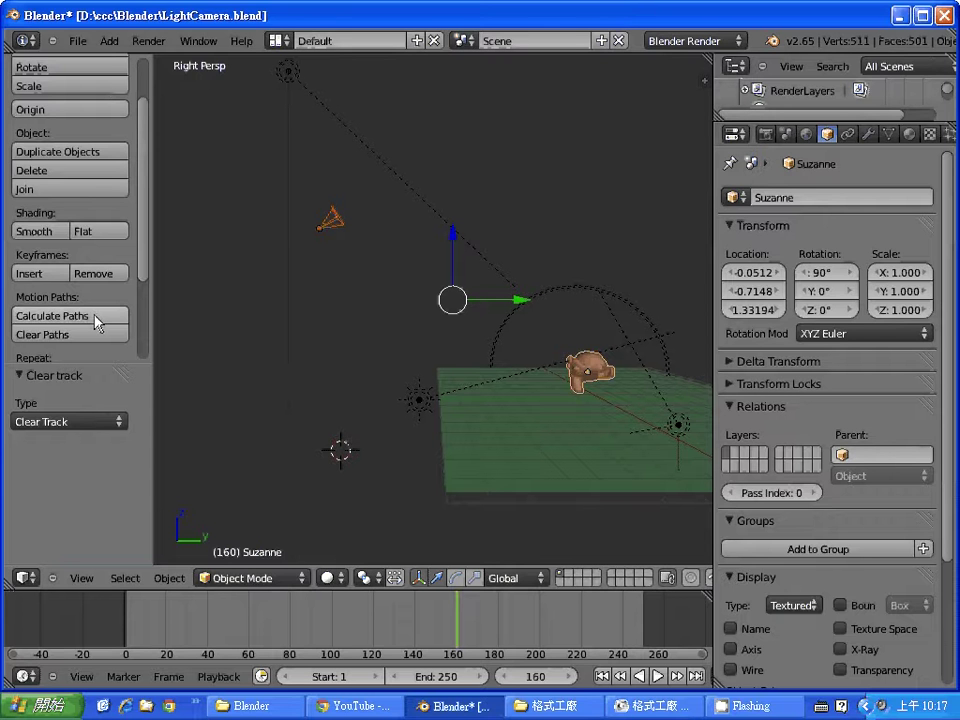
key(t)
key(t)
key(t)
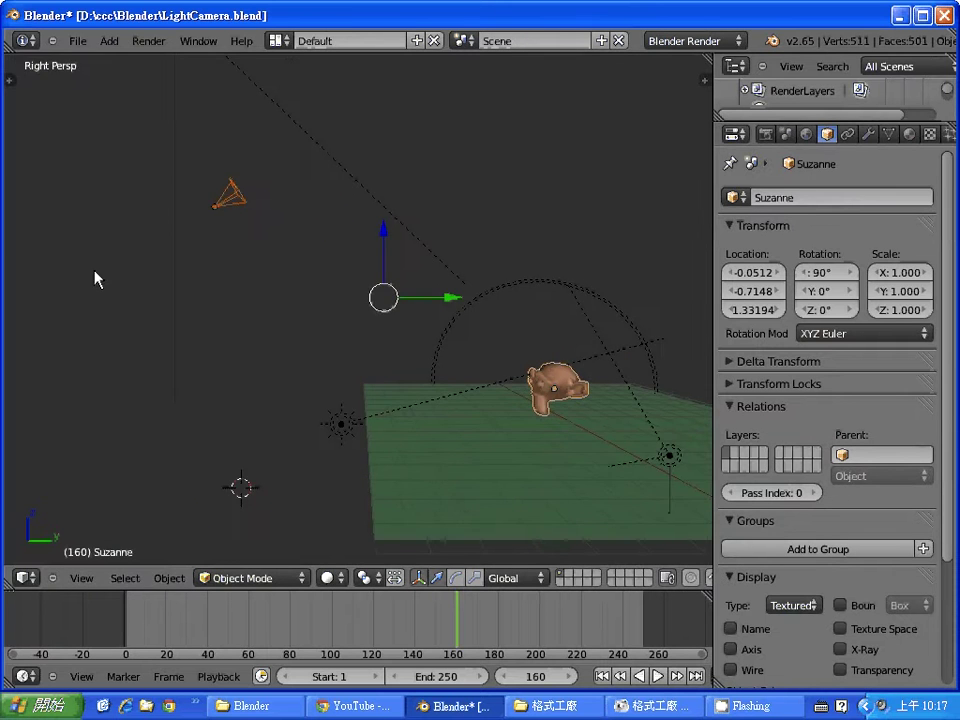
key(t)
key(t)
key(t)
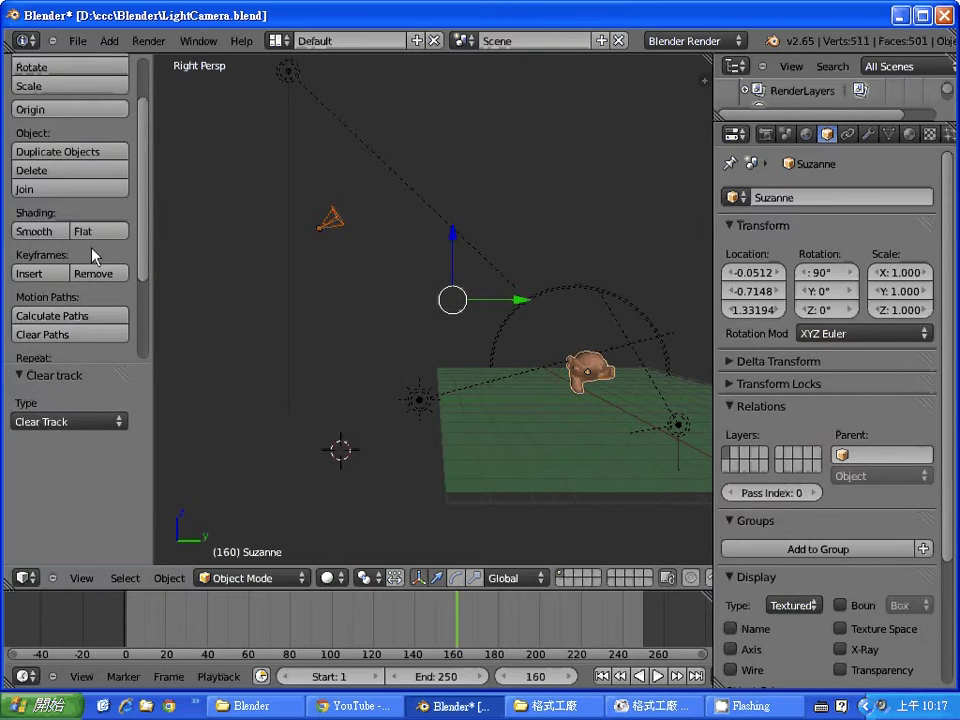
key(t)
key(t)
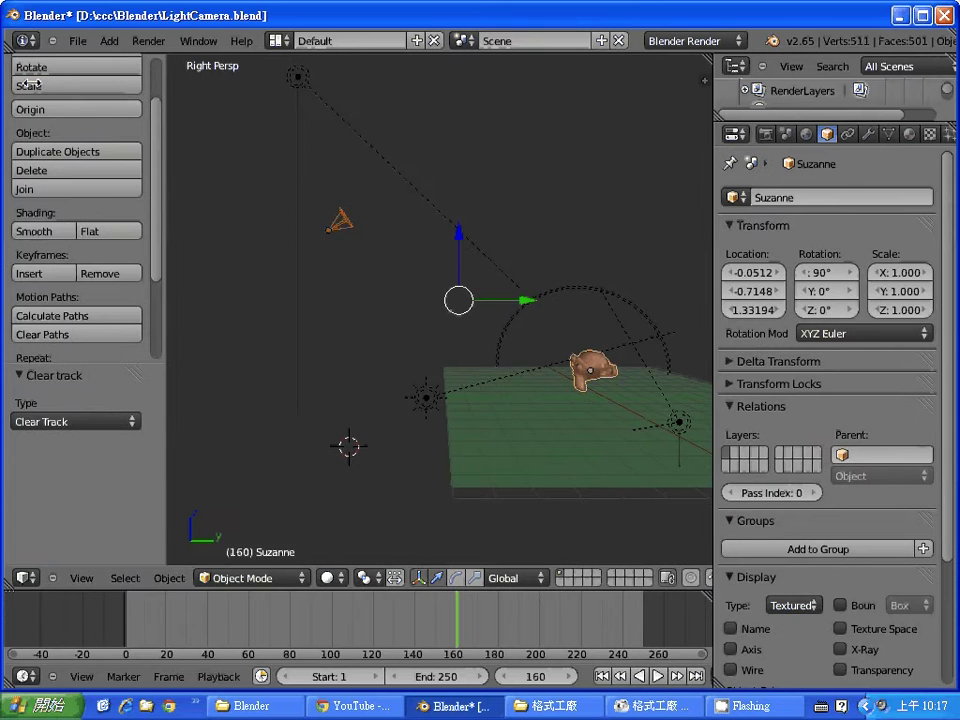
drag(32, 85, 50, 93)
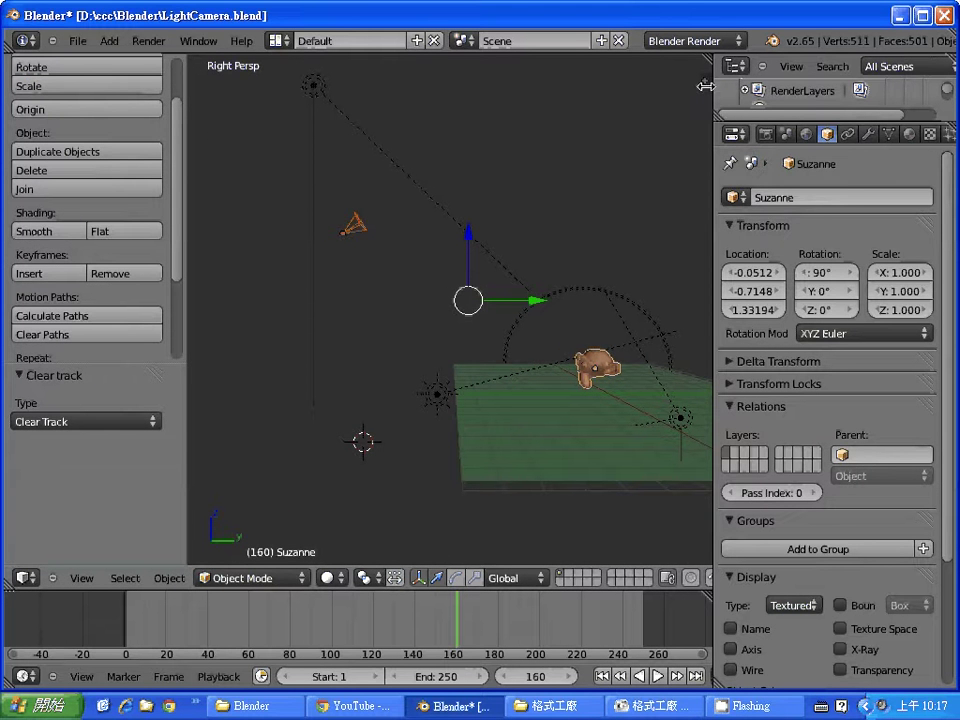
Step: Show the N transform sidebar and place the 3D cursor in empty space above the scene
key(n)
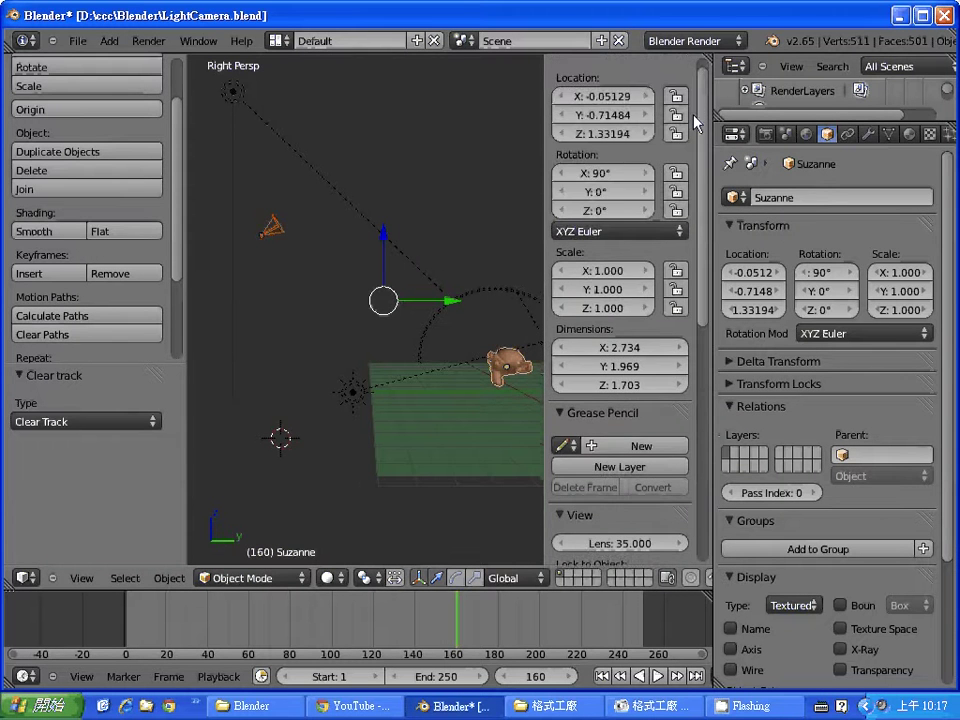
key(n)
key(n)
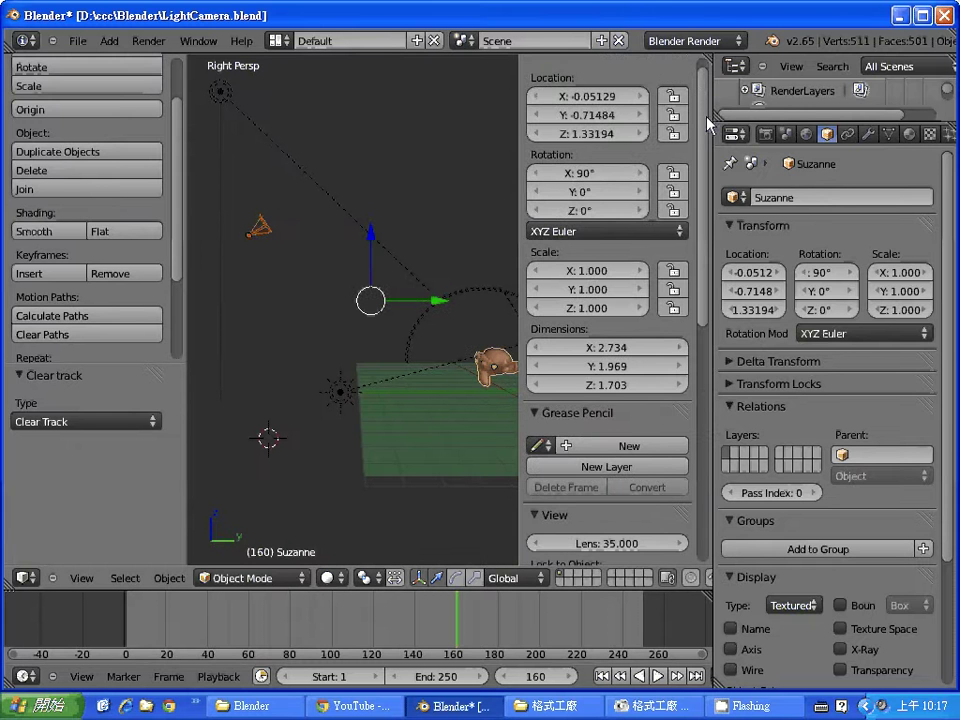
scroll(702, 80, up, 1)
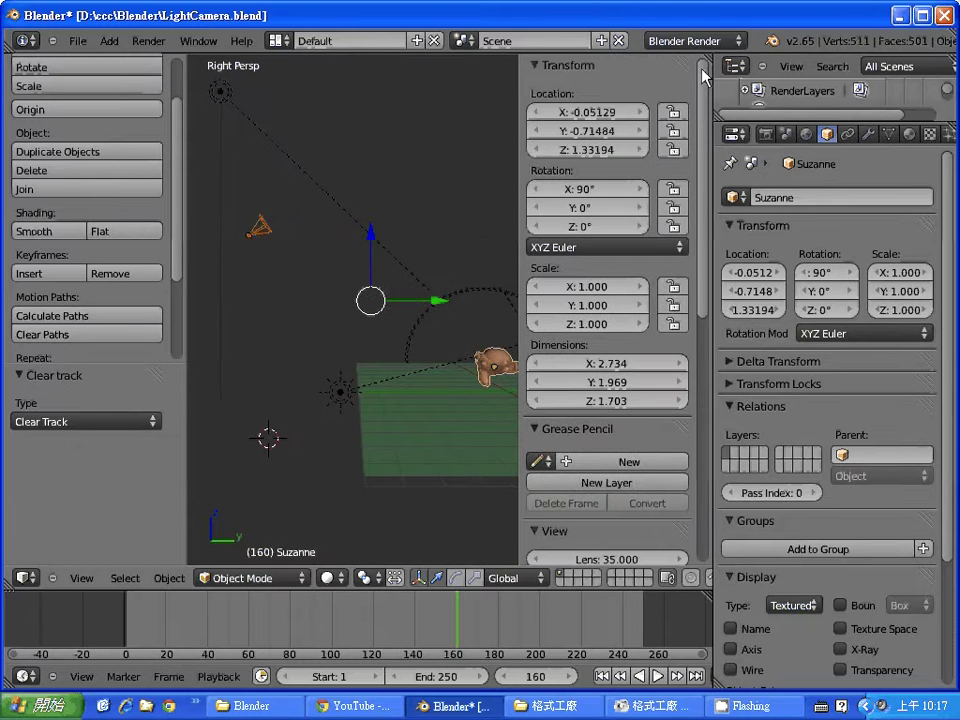
click(442, 218)
Step: Rotate Camera.001 by 53.13° so its rotation becomes 67.237°, 0.108°, -0.795°
right_click(266, 232)
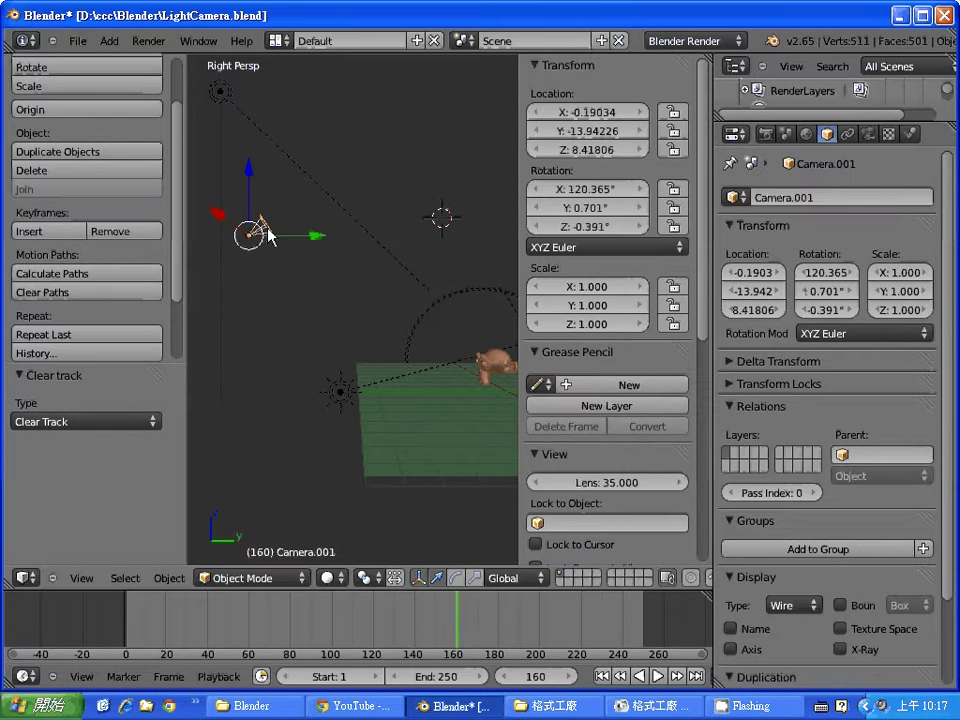
key(r)
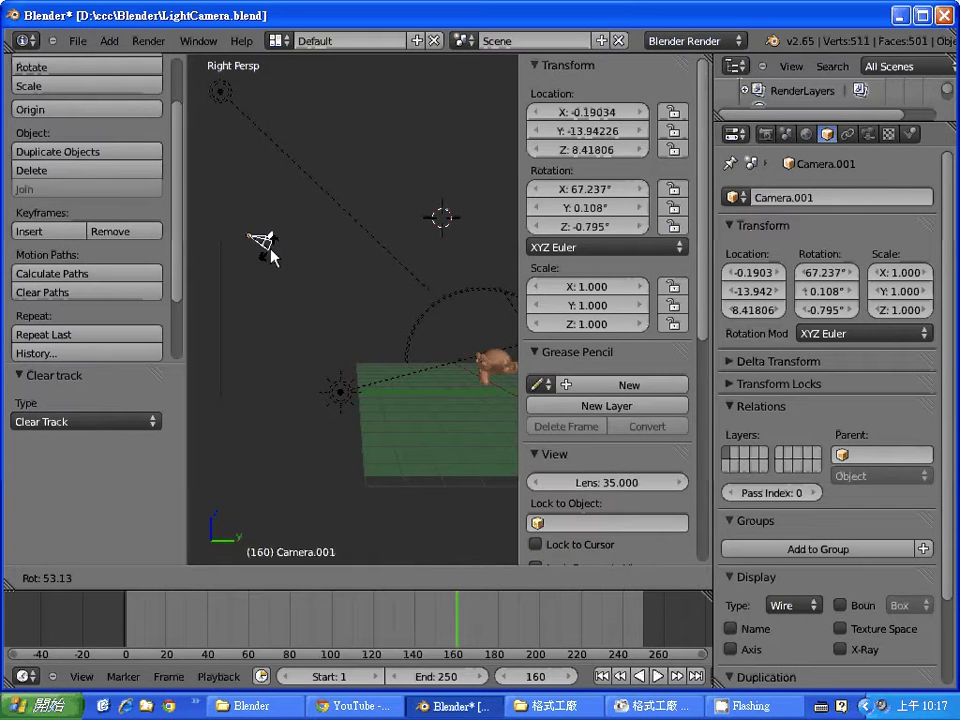
click(270, 250)
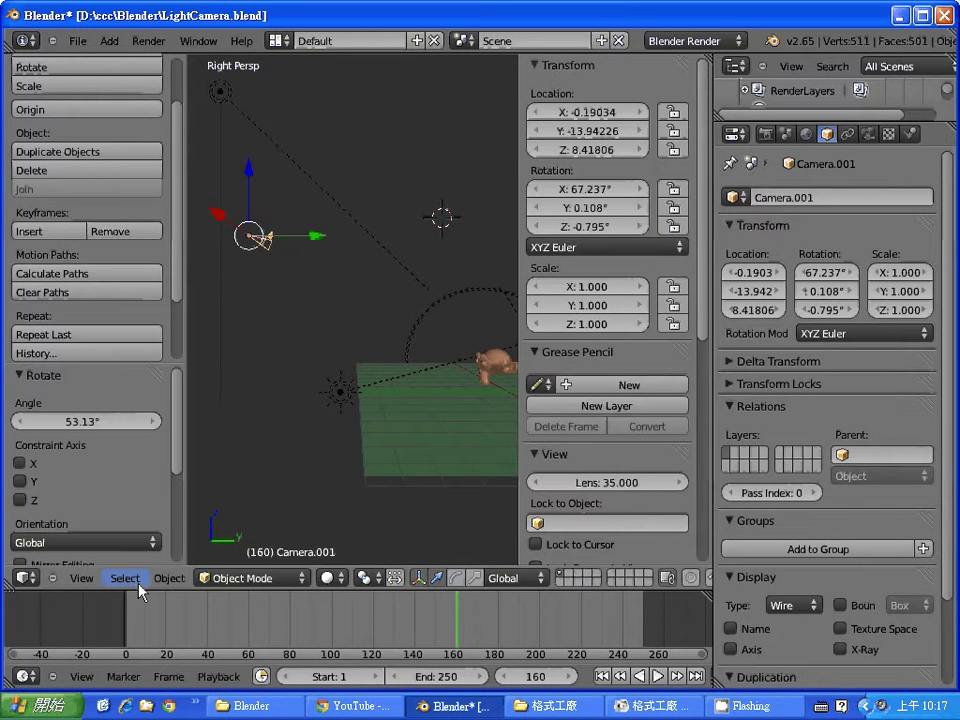
click(84, 578)
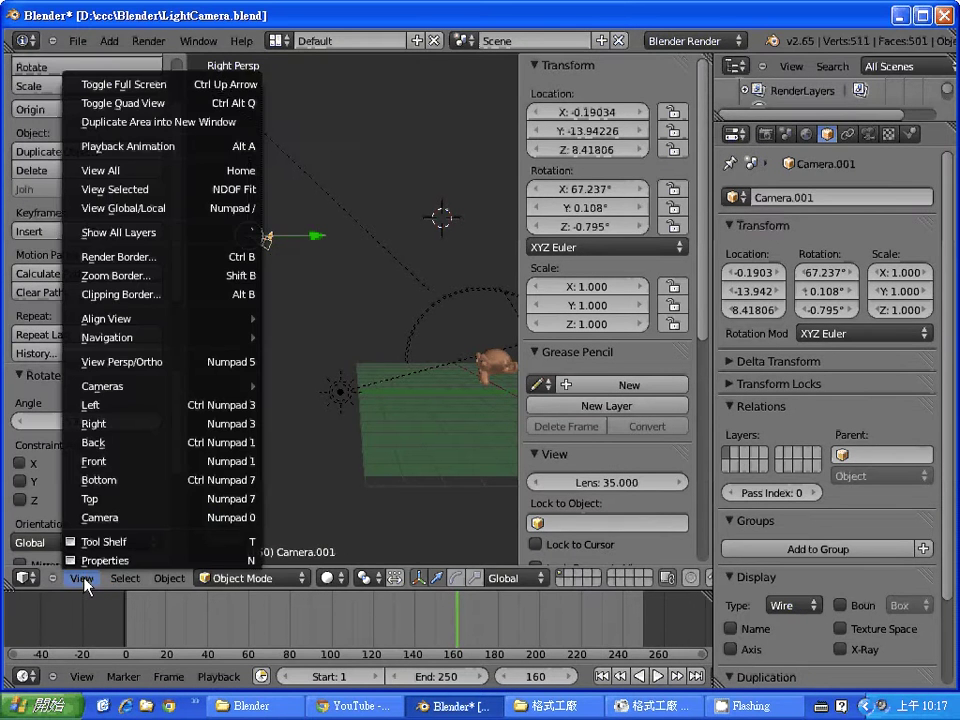
Step: View through Camera.001, fit its frame to the viewport and adjust the zoom
click(121, 518)
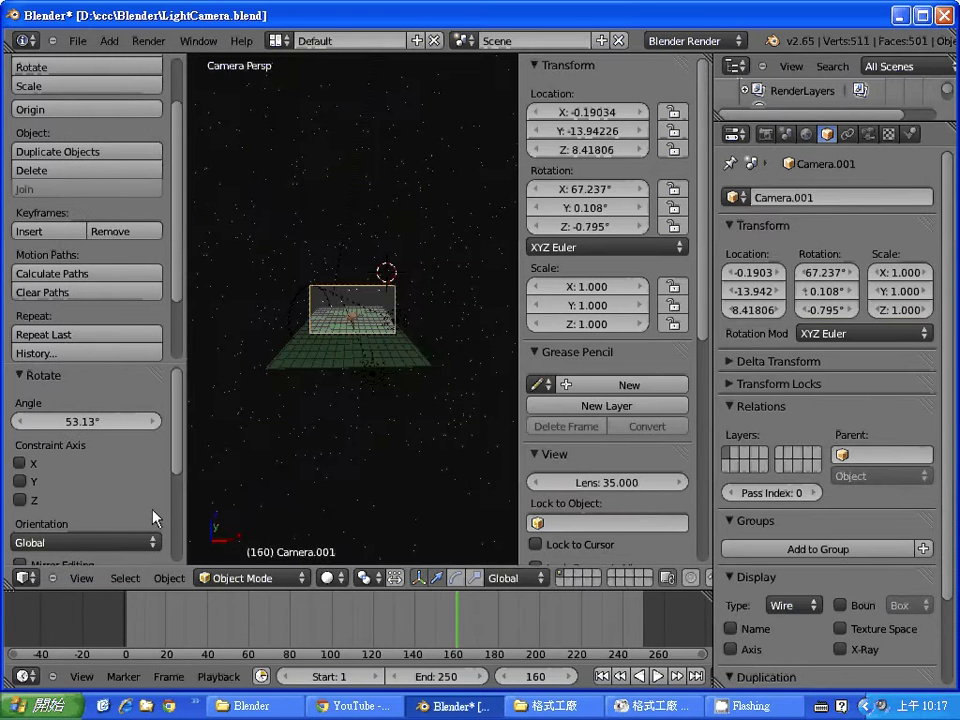
key(Home)
scroll(357, 451, down, 2)
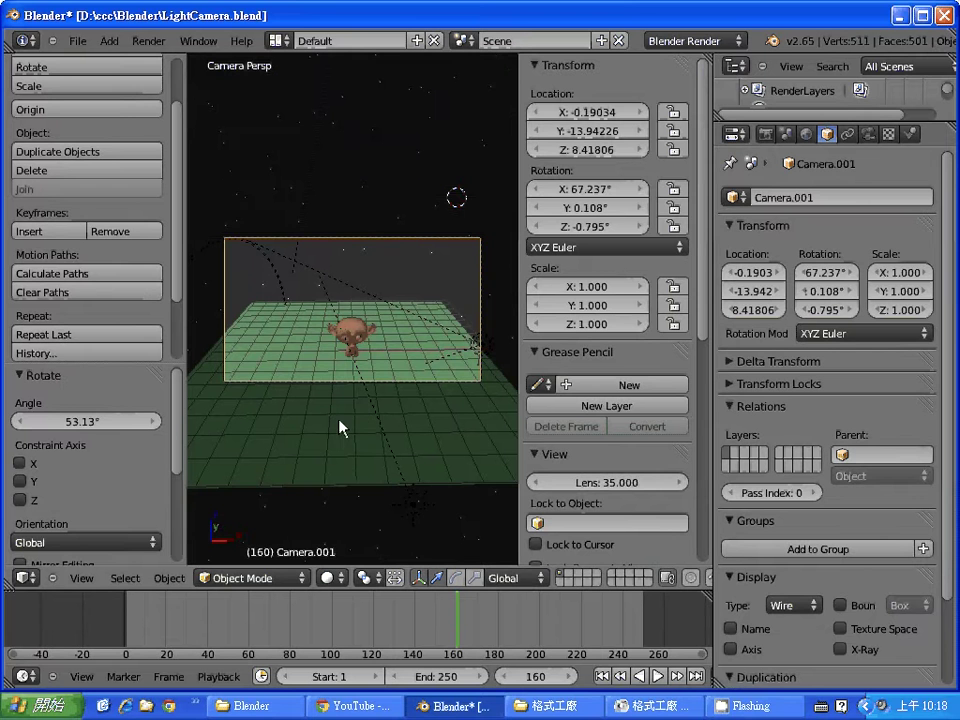
Step: Orbit to a new viewpoint and align Camera.001 to it, placing it at -5.356, -11.680, 3.054
mouse_move(368, 428)
middle_down()
mouse_move(461, 411)
mouse_move(525, 380)
middle_up()
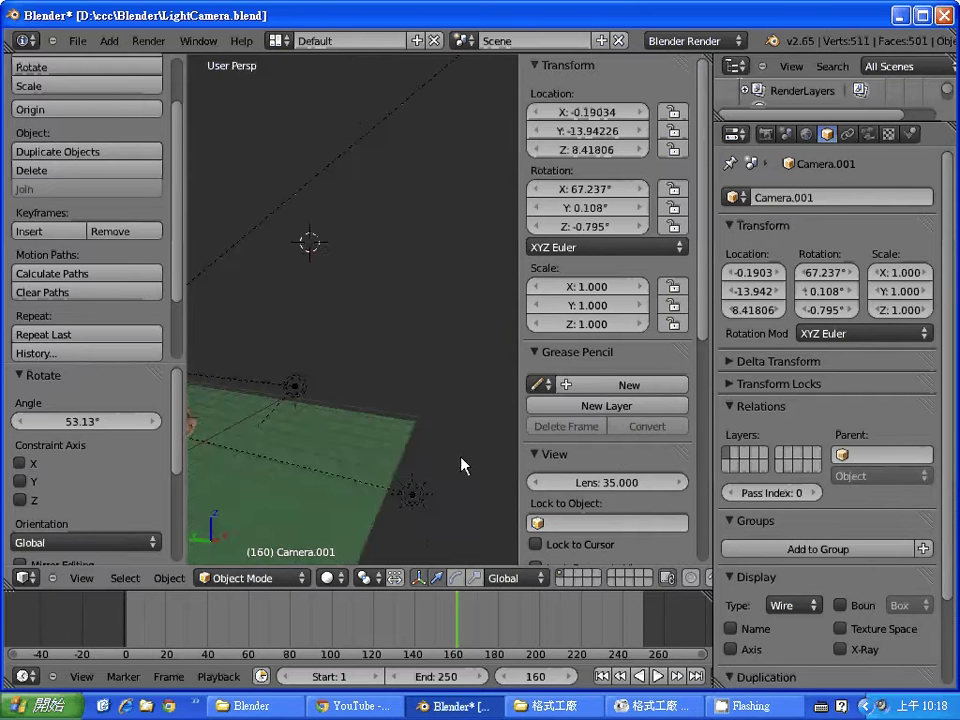
middle_drag(462, 465, 404, 391)
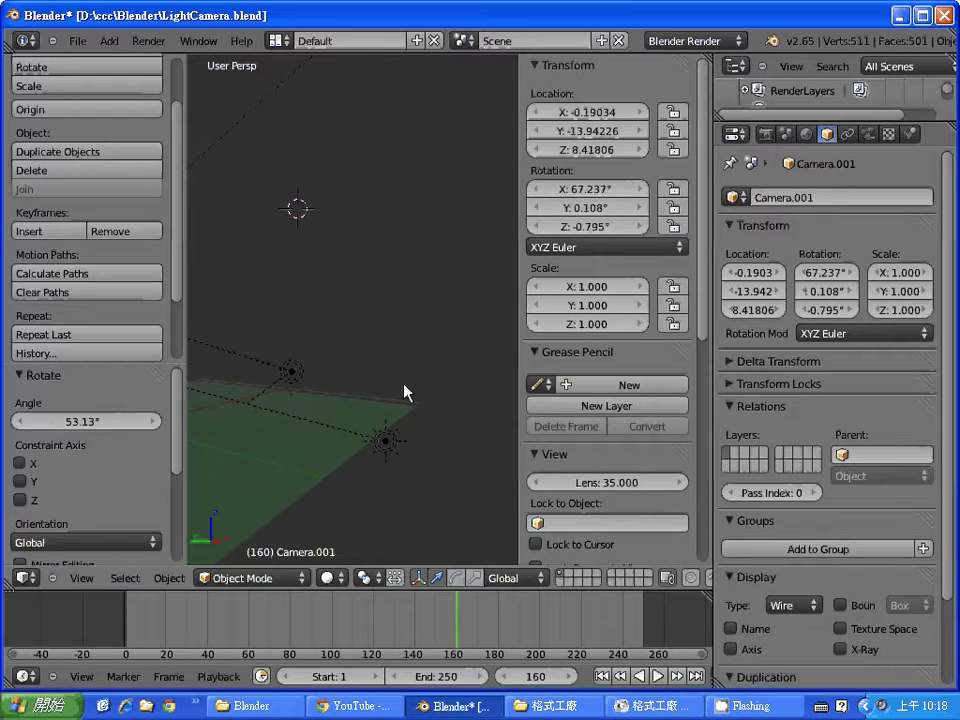
key(ctrl+alt+KP_0)
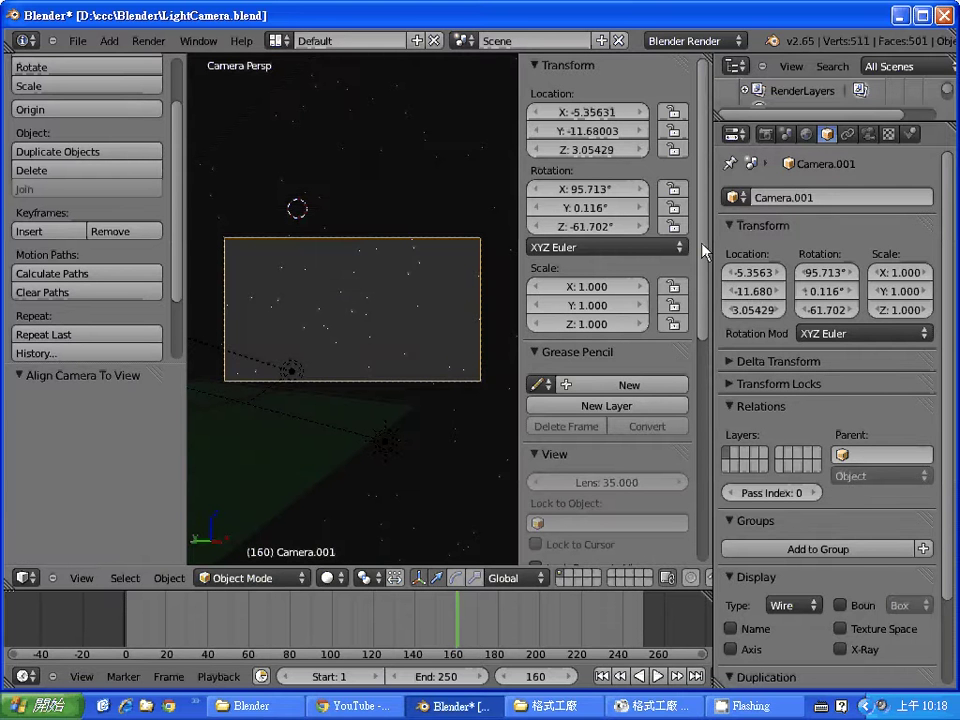
drag(703, 250, 703, 313)
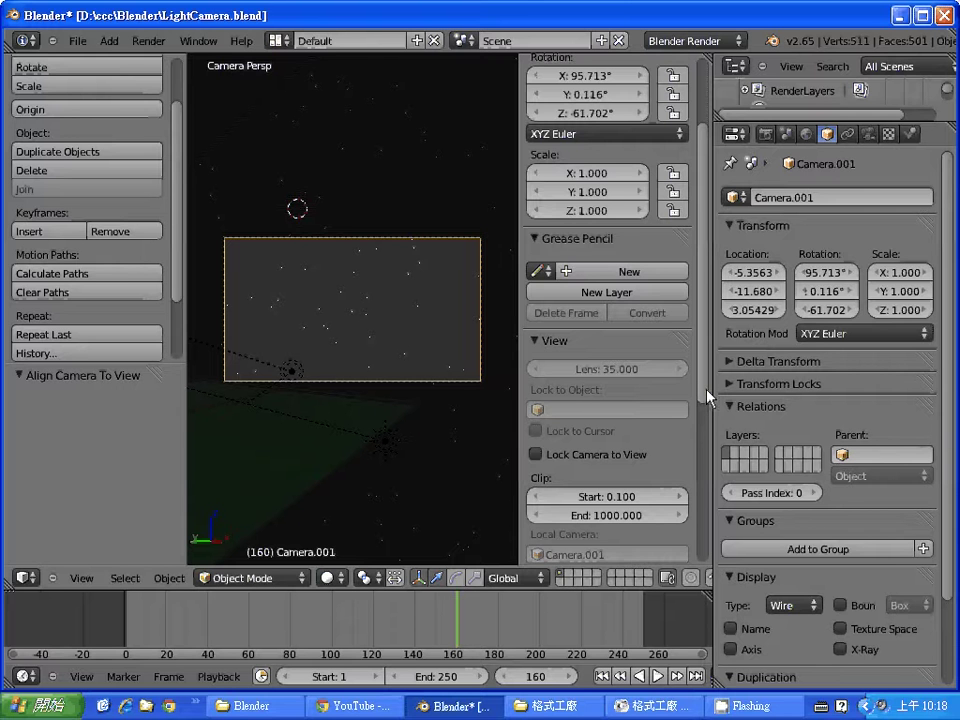
Step: Enable Lock Camera to View in the sidebar's View section
scroll(705, 395, down, 1)
drag(704, 412, 703, 421)
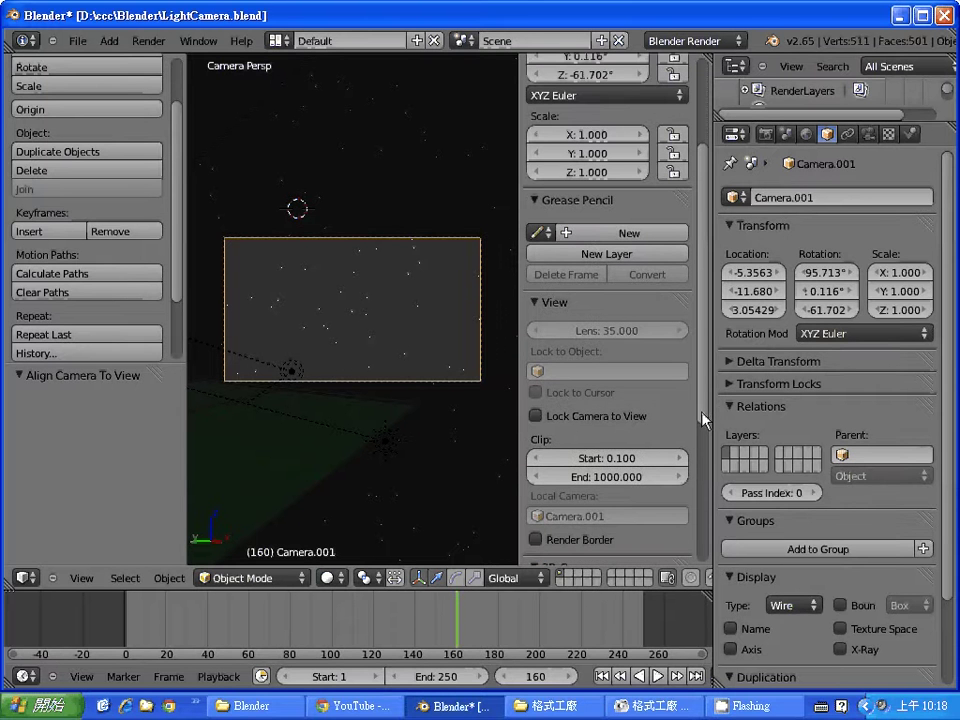
click(538, 417)
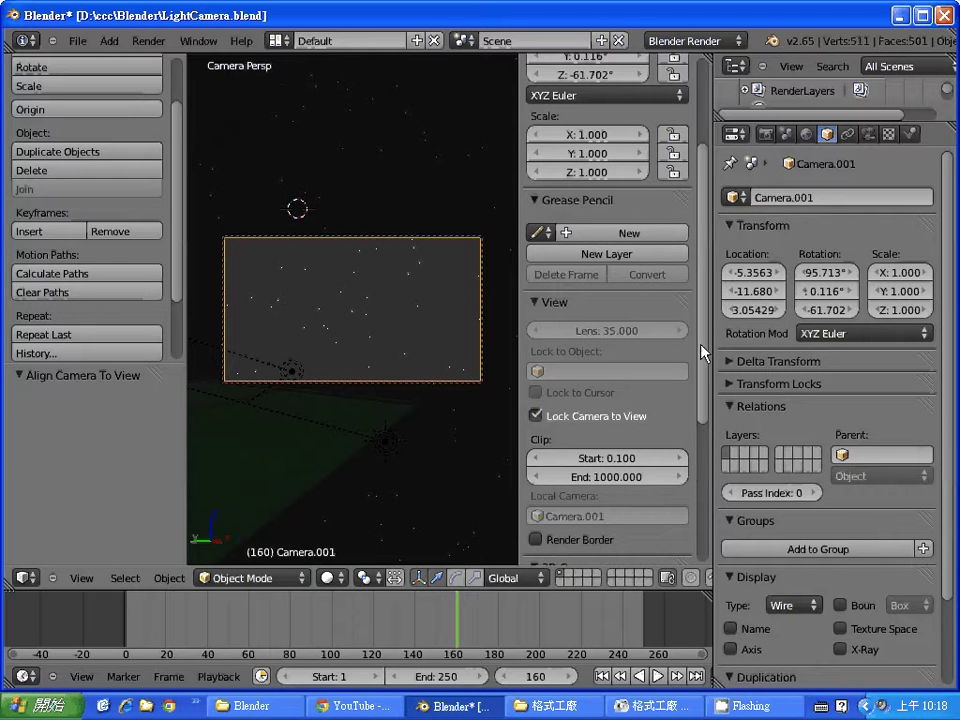
Step: Orbit the locked Camera.001 around the scene until Suzanne sits on the green plane in frame
drag(702, 354, 707, 216)
scroll(700, 216, down, 1)
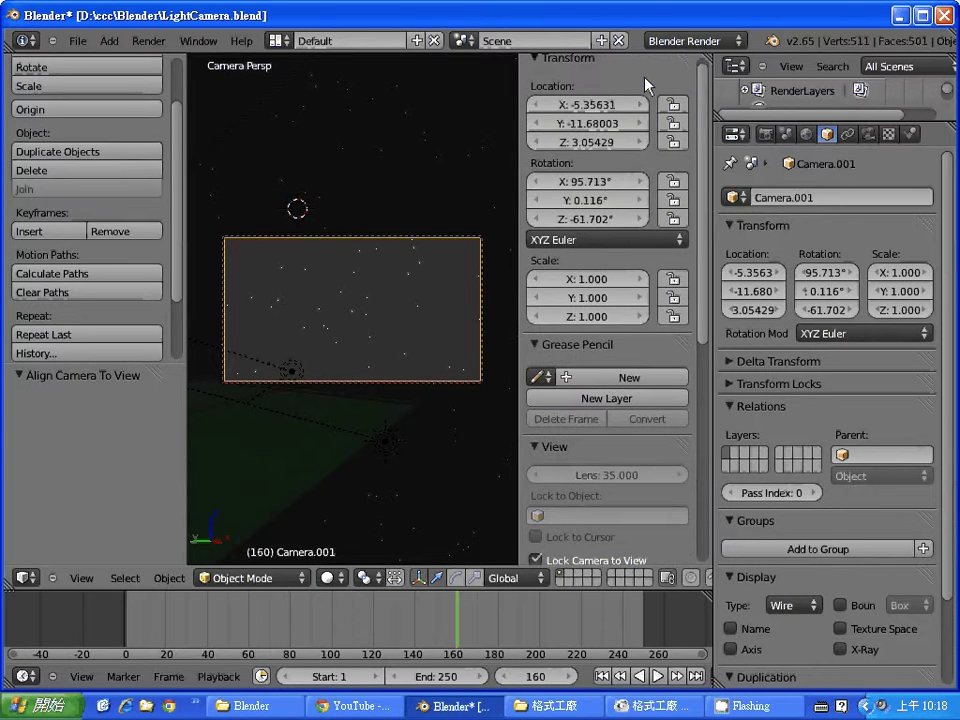
drag(705, 189, 703, 304)
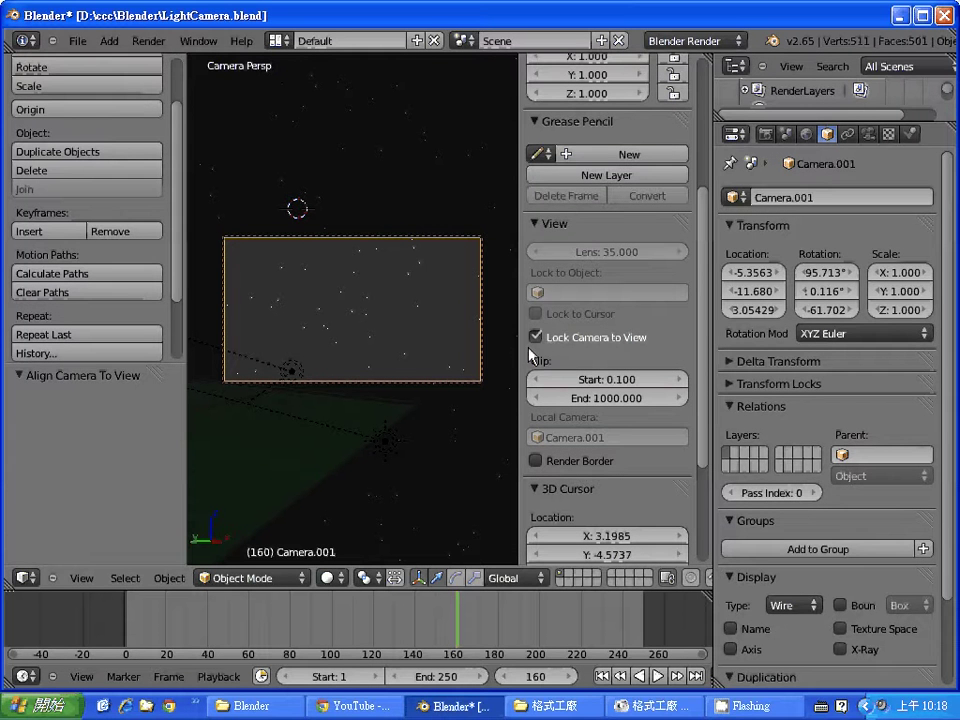
mouse_move(368, 360)
middle_down()
mouse_move(270, 368)
mouse_move(298, 375)
mouse_move(283, 375)
middle_up()
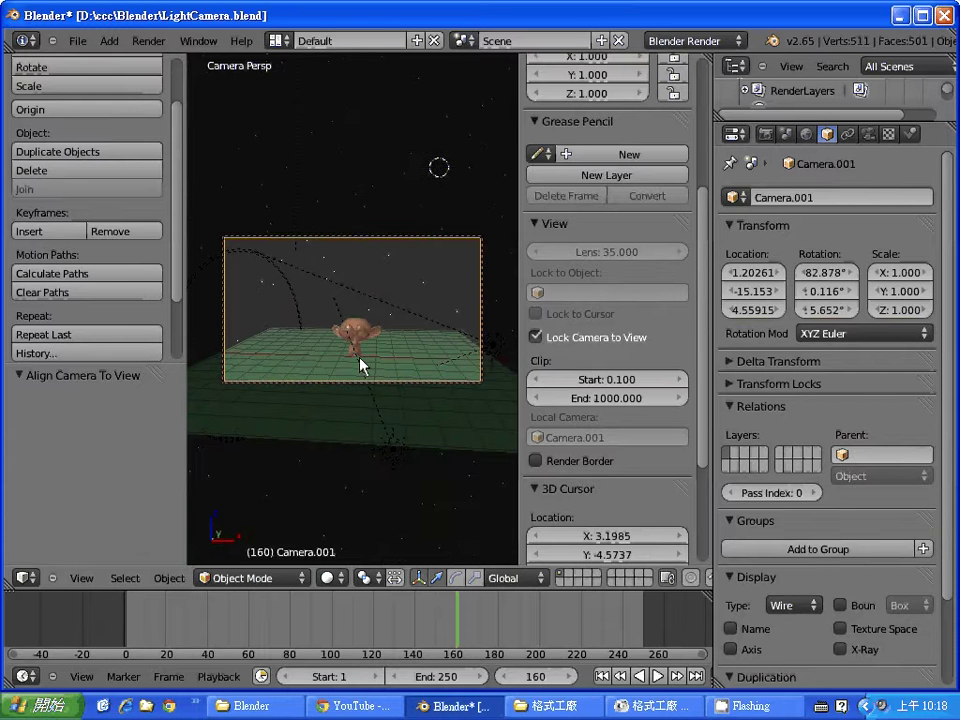
Step: Dolly Camera.001 in to about 0.58, -9.11, 3.90 so Suzanne fills more of the frame, placing the 3D cursor on the plane
mouse_move(361, 366)
middle_down()
mouse_move(358, 405)
mouse_move(385, 345)
mouse_move(375, 407)
mouse_move(365, 379)
middle_up()
scroll(365, 385, up, 2)
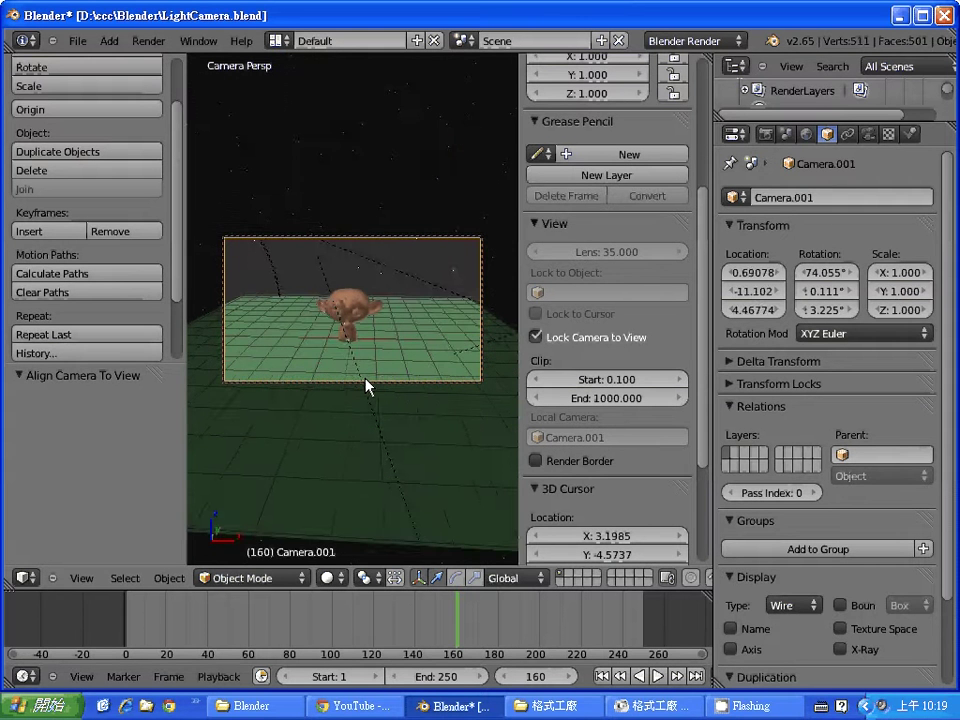
scroll(365, 385, up, 1)
scroll(366, 385, up, 1)
scroll(366, 385, up, 1)
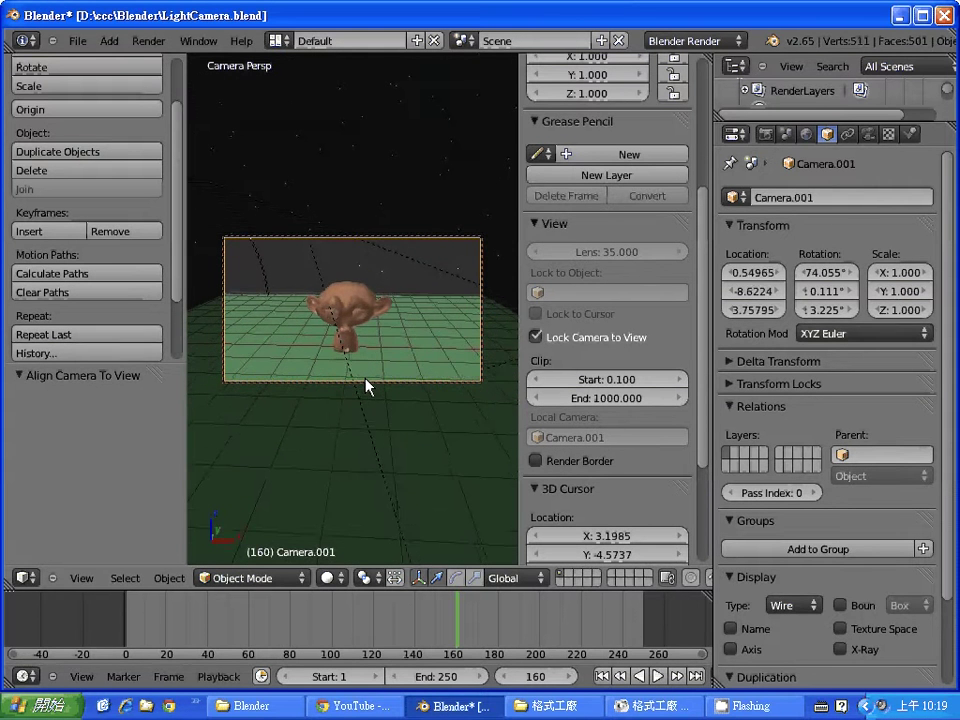
scroll(366, 385, down, 1)
scroll(366, 386, down, 2)
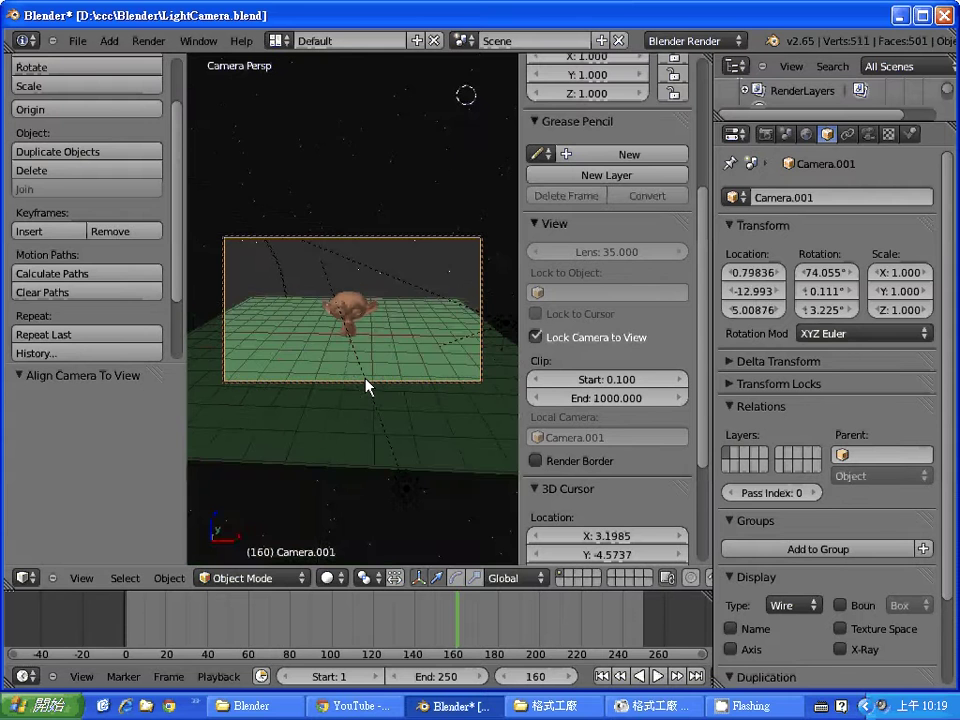
scroll(366, 386, up, 1)
scroll(366, 386, up, 1)
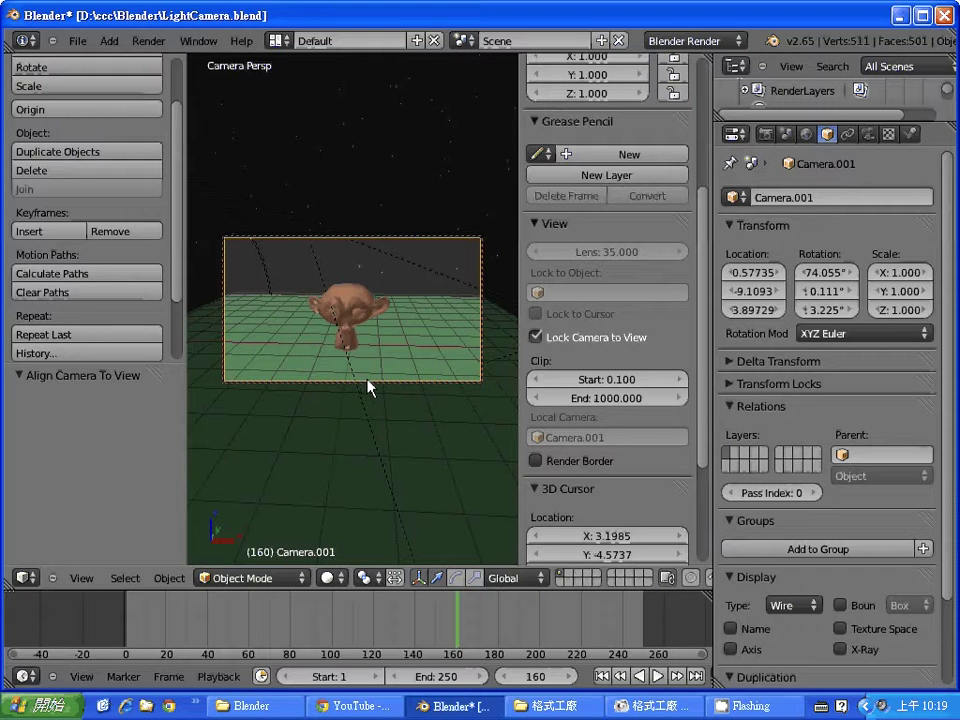
click(430, 457)
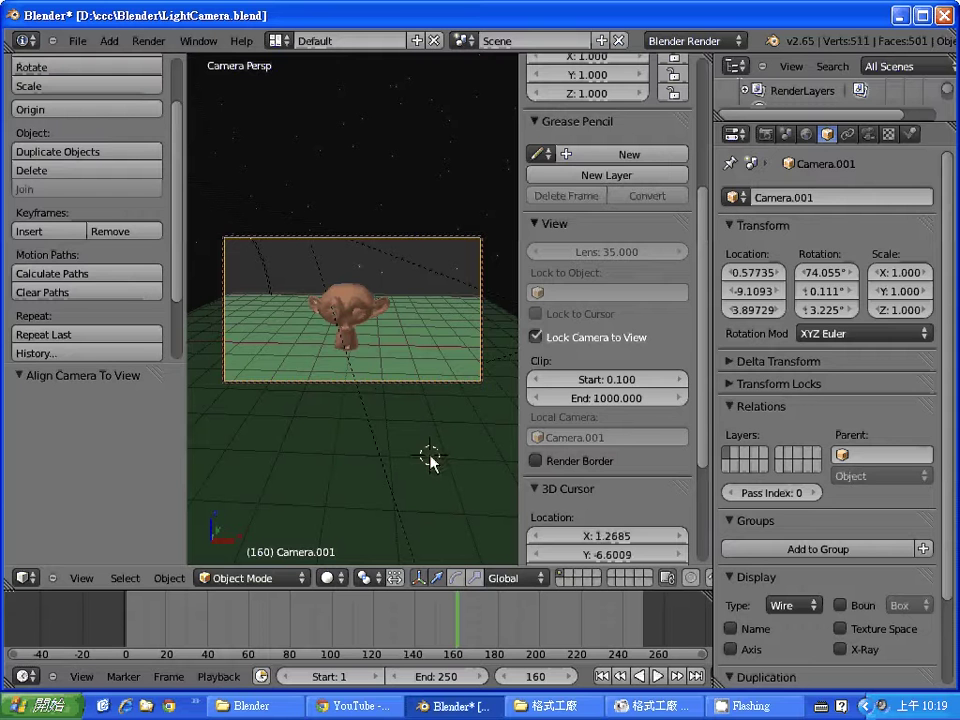